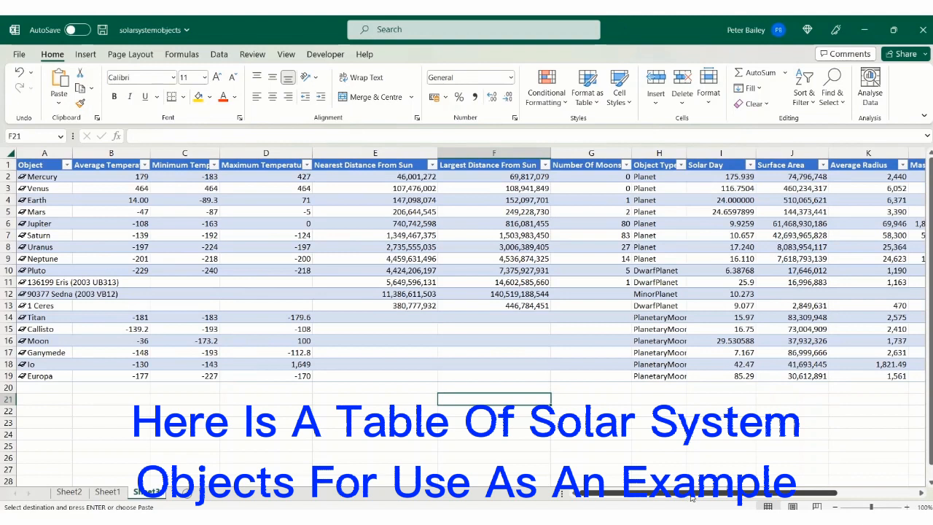
Step: Select the empty cell Q4 beyond the solar system table and slightly widen column Q
{"action": "left_click", "coordinate": [921, 495]}
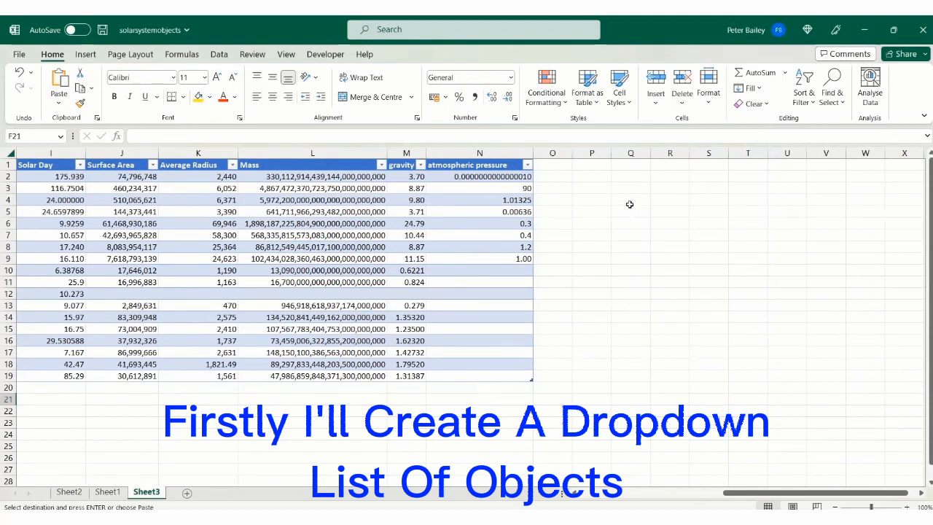
{"action": "left_click", "coordinate": [630, 201]}
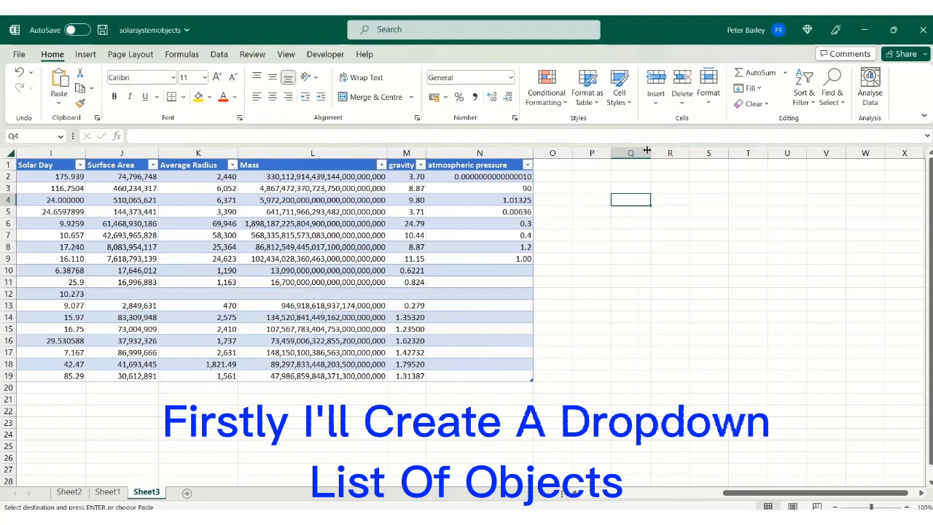
{"action": "left_click_drag", "start_coordinate": [649, 154], "coordinate": [668, 153]}
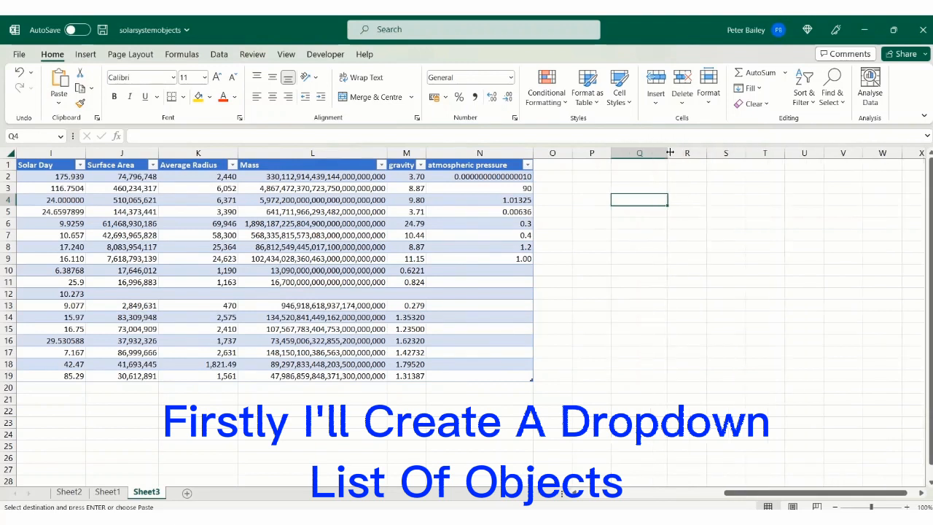
Step: Apply List data validation to cell Q4, using the object names in =$A$2:$A$19 as the source
{"action": "left_click", "coordinate": [213, 56]}
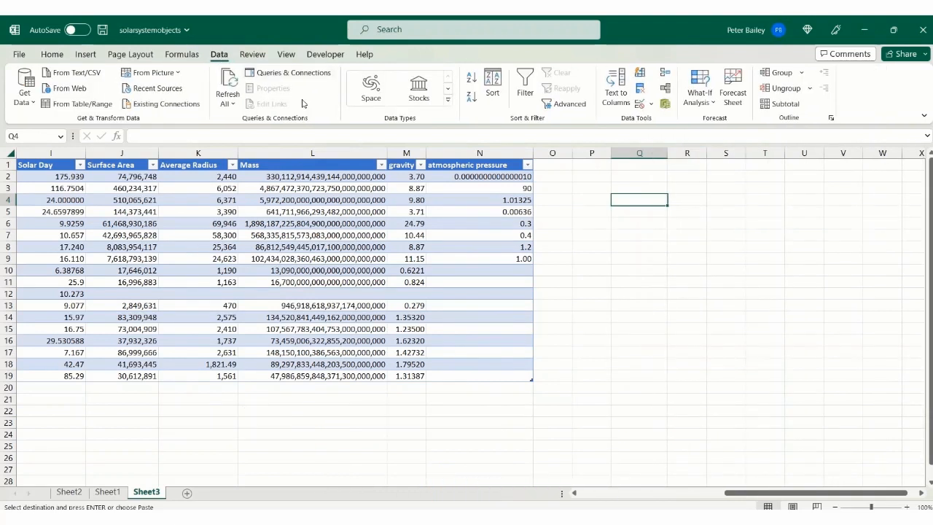
{"action": "left_click", "coordinate": [639, 103]}
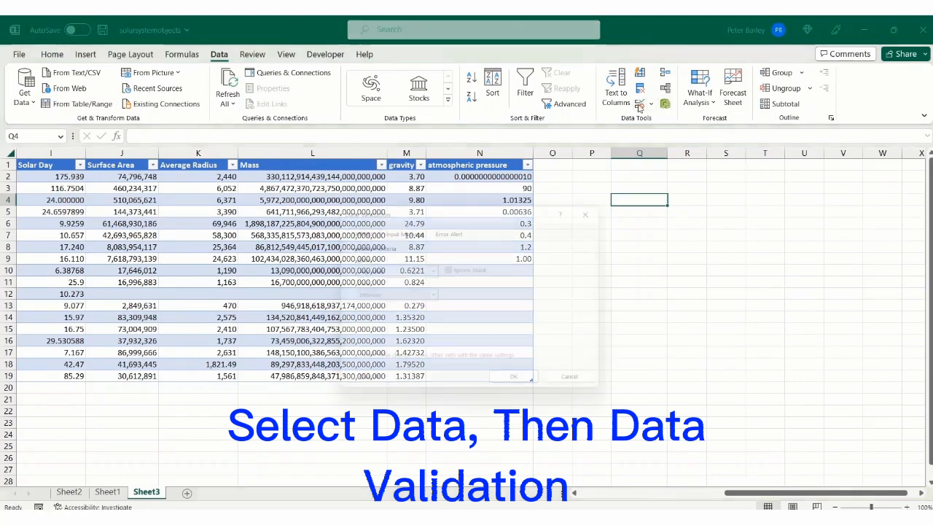
{"action": "left_click", "coordinate": [431, 270]}
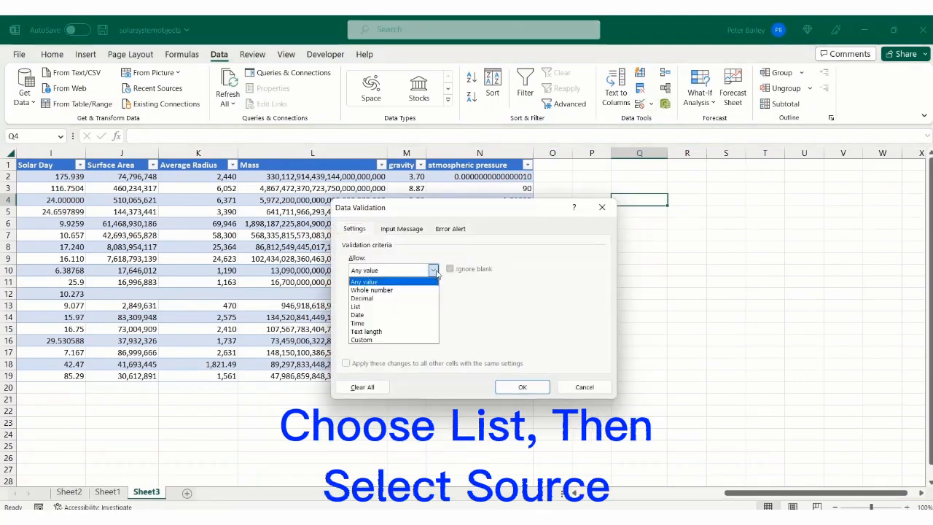
{"action": "left_click", "coordinate": [394, 306]}
{"action": "left_click", "coordinate": [514, 322]}
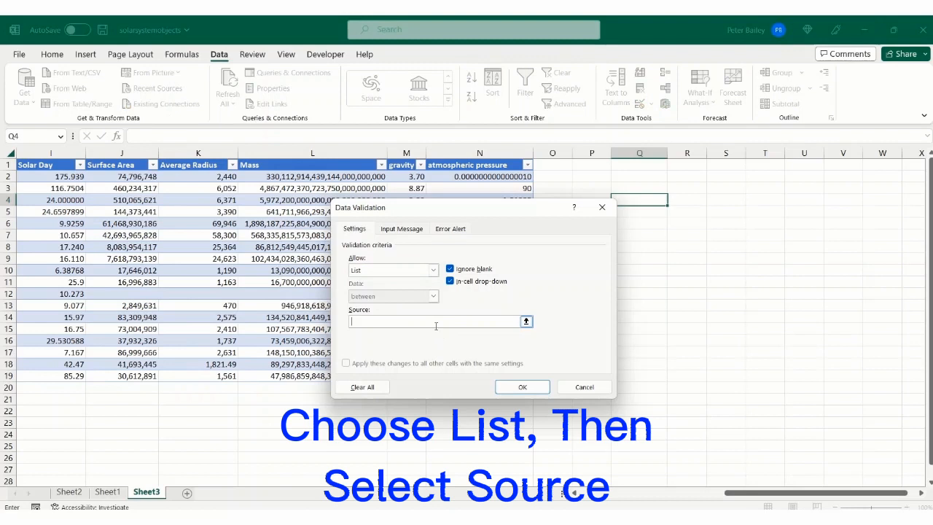
{"action": "left_click_drag", "start_coordinate": [745, 495], "coordinate": [593, 494]}
{"action": "left_click_drag", "start_coordinate": [47, 180], "coordinate": [35, 376]}
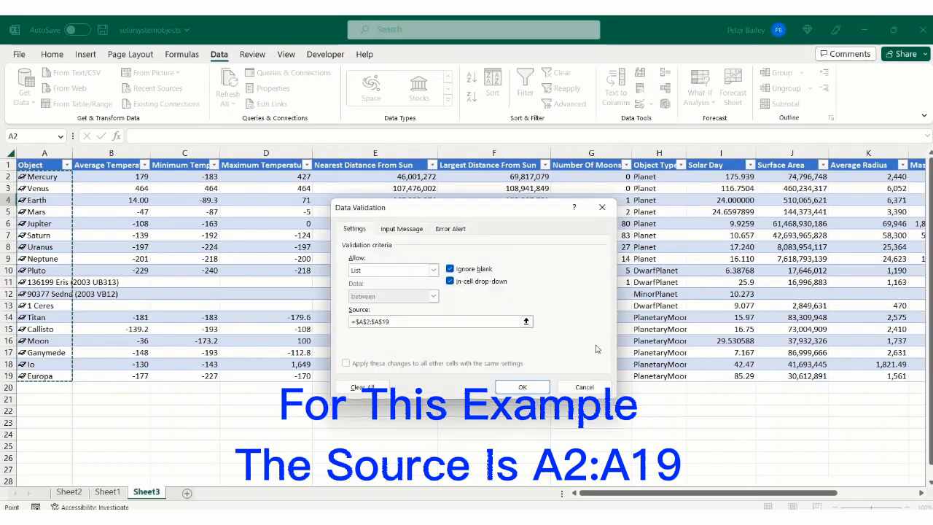
{"action": "left_click", "coordinate": [522, 387]}
Step: Choose Mars from the object drop-down list in cell Q4
{"action": "left_click_drag", "start_coordinate": [692, 493], "coordinate": [787, 494]}
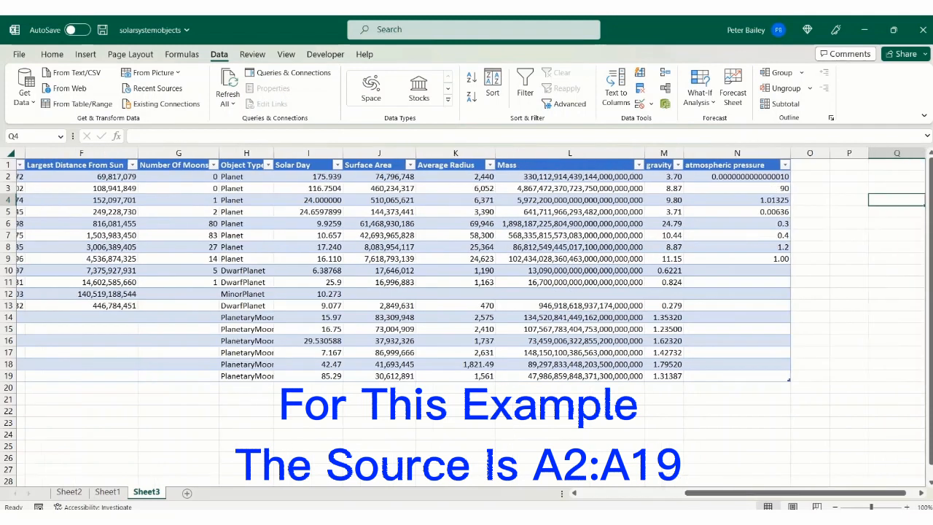
{"action": "left_click", "coordinate": [922, 493]}
{"action": "left_click", "coordinate": [727, 201]}
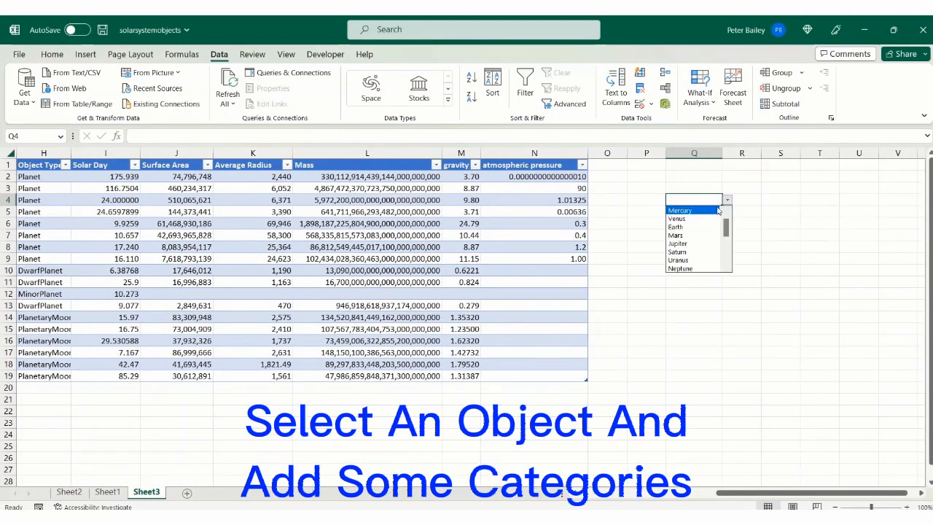
{"action": "left_click", "coordinate": [678, 235]}
Step: Enter the heading "Average Temp" in cell R3, above and beside the object drop-down
{"action": "left_click", "coordinate": [743, 201]}
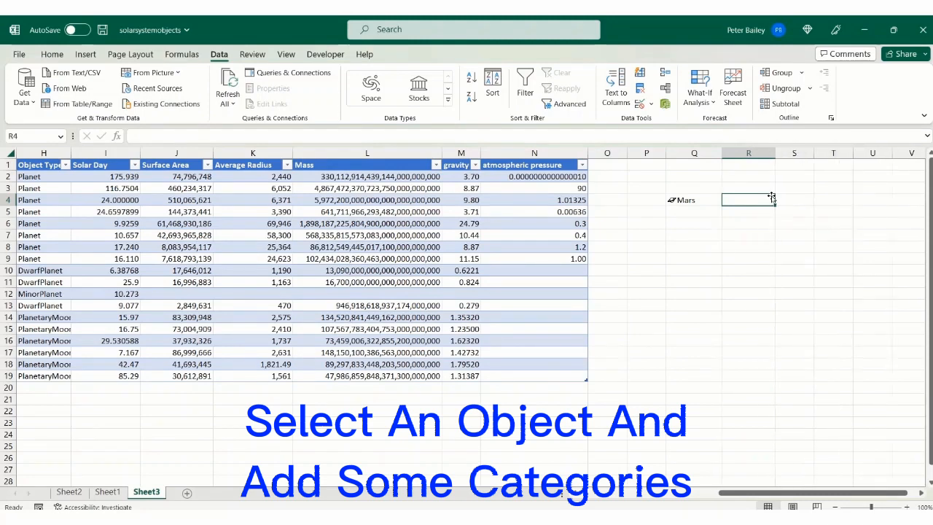
{"action": "scroll", "coordinate": [773, 197], "scroll_direction": "right", "scroll_amount": 2}
{"action": "key", "text": "Up"}
{"action": "type", "text": "Average Tem"}
{"action": "scroll", "coordinate": [756, 187], "scroll_direction": "left", "scroll_amount": 4}
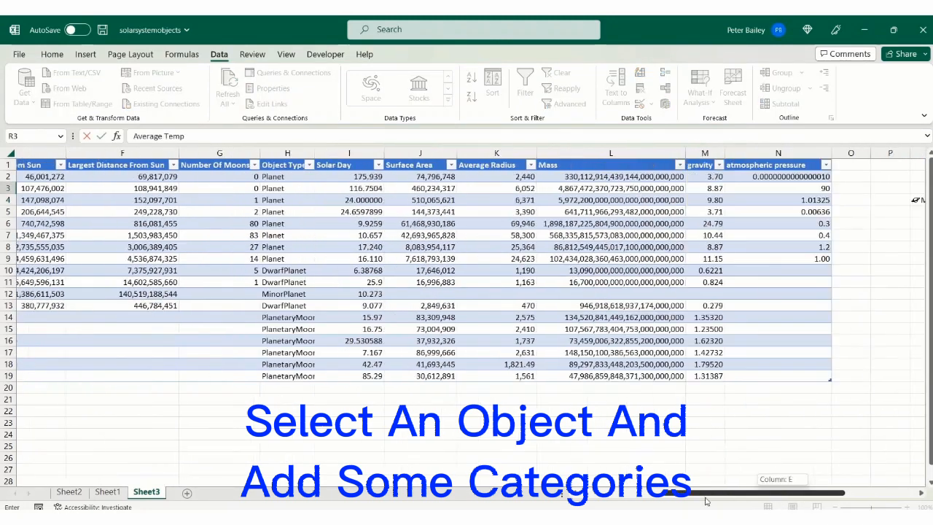
{"action": "scroll", "coordinate": [756, 188], "scroll_direction": "right", "scroll_amount": 4}
Step: Enter the heading "Min Temp" in cell S3 and widen column S
{"action": "left_click", "coordinate": [822, 190]}
{"action": "key", "text": "Left"}
{"action": "type", "text": "Min Temp"}
{"action": "left_click", "coordinate": [794, 179]}
{"action": "left_click_drag", "start_coordinate": [815, 153], "coordinate": [832, 153]}
Step: Enter the heading "Max Temp" in cell T3 and widen column R to fit its heading
{"action": "left_click", "coordinate": [874, 191]}
{"action": "type", "text": "Max Temp"}
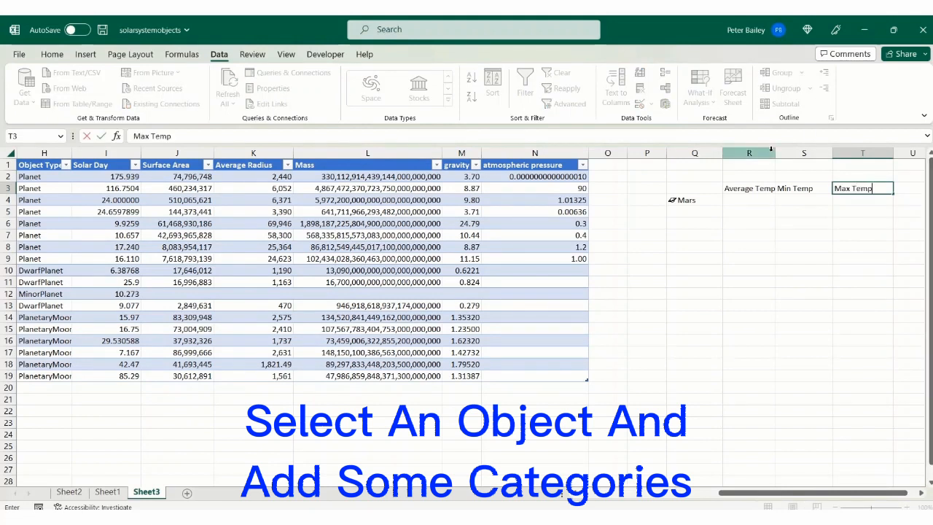
{"action": "left_click_drag", "start_coordinate": [770, 150], "coordinate": [784, 149]}
Step: Insert the VLOOKUP function into cell R4 under the Average Temp heading
{"action": "left_click", "coordinate": [754, 199]}
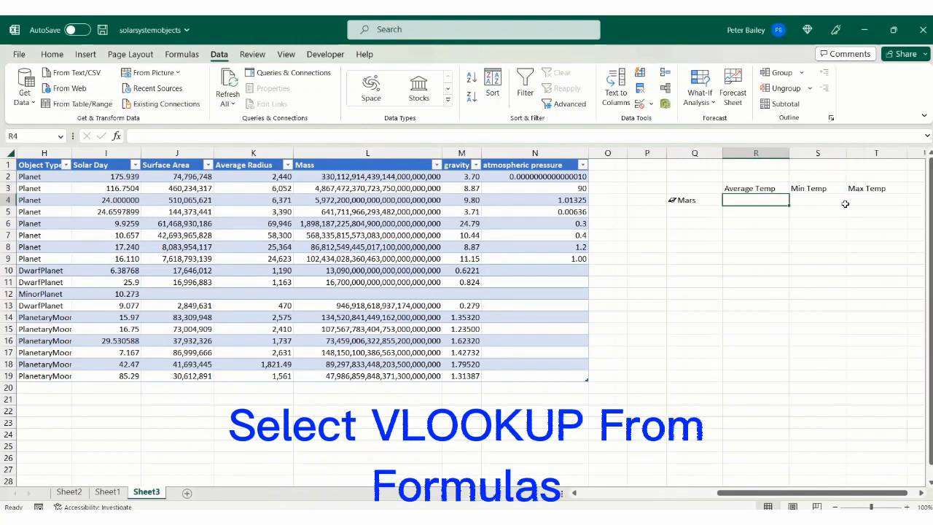
{"action": "left_click", "coordinate": [180, 55]}
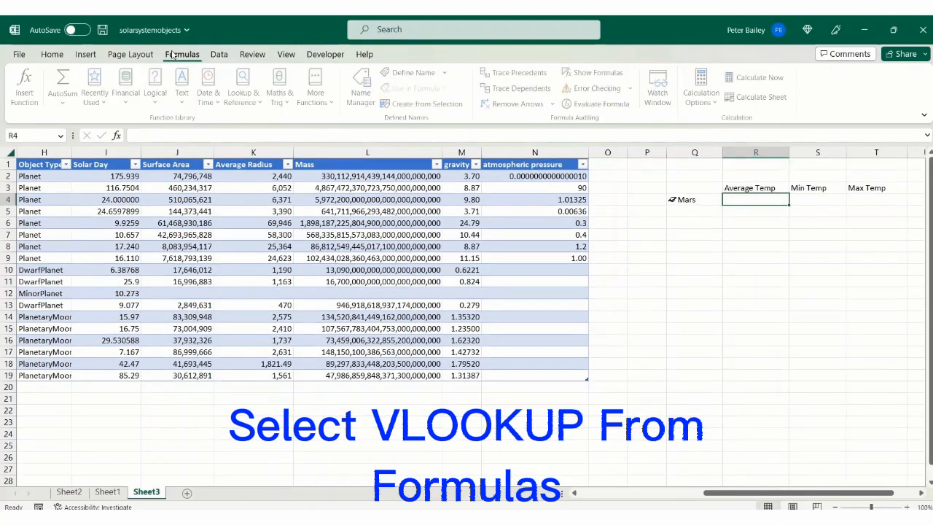
{"action": "left_click", "coordinate": [255, 91]}
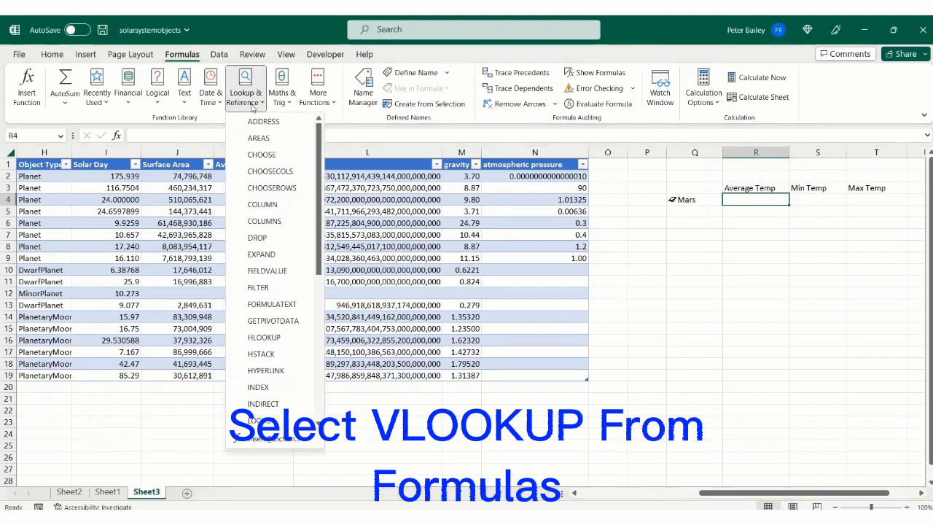
{"action": "scroll", "coordinate": [269, 309], "scroll_direction": "down", "scroll_amount": 2}
{"action": "scroll", "coordinate": [269, 309], "scroll_direction": "down", "scroll_amount": 4}
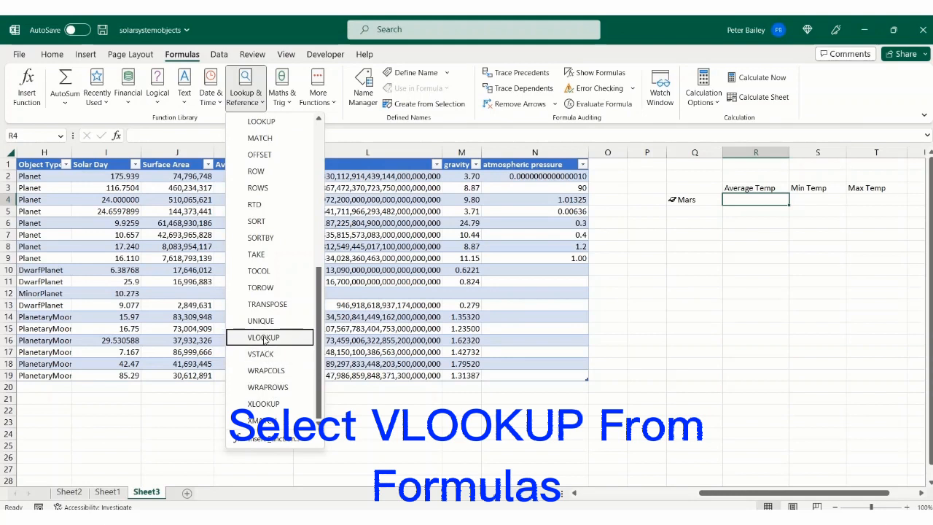
{"action": "left_click", "coordinate": [264, 337]}
Step: Set the VLOOKUP lookup value to Q4 and its table array to A2:N19
{"action": "left_click", "coordinate": [457, 249]}
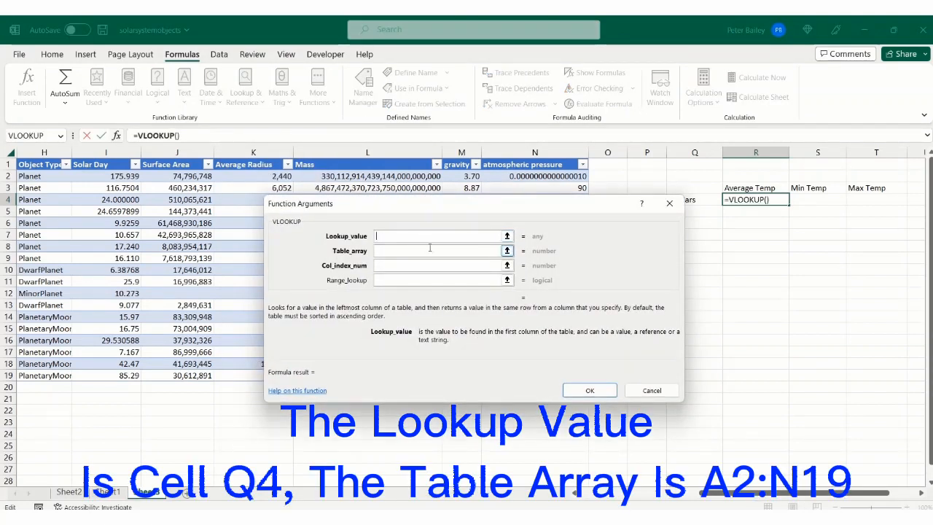
{"action": "type", "text": "Q4"}
{"action": "left_click", "coordinate": [419, 253]}
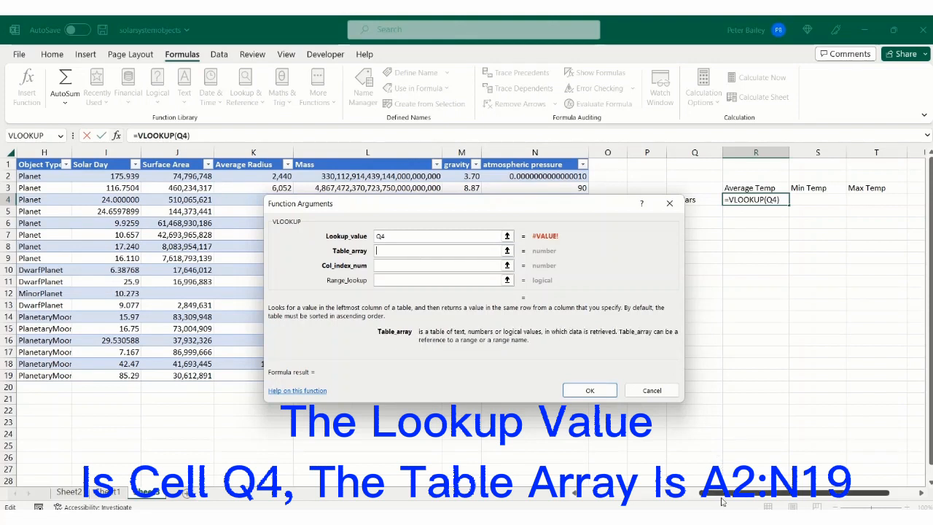
{"action": "left_click_drag", "start_coordinate": [733, 496], "coordinate": [604, 491]}
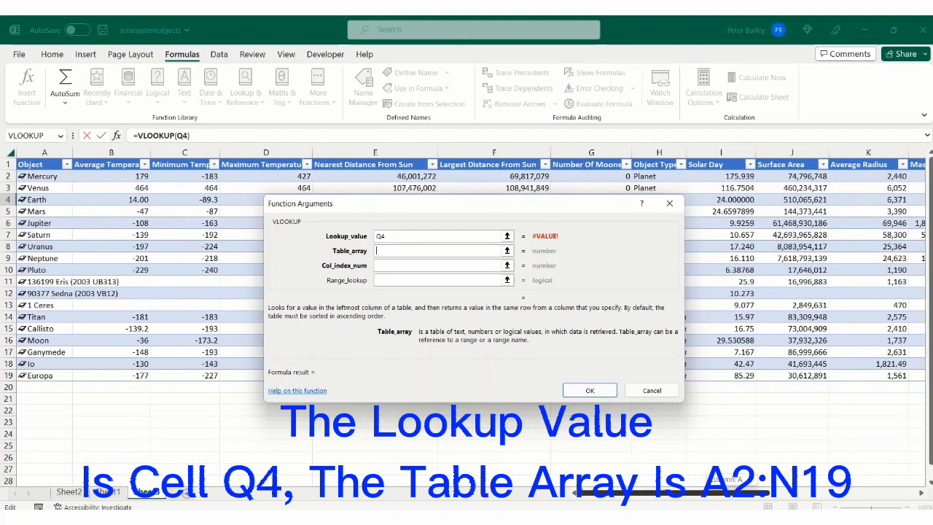
{"action": "left_click_drag", "start_coordinate": [604, 491], "coordinate": [683, 492]}
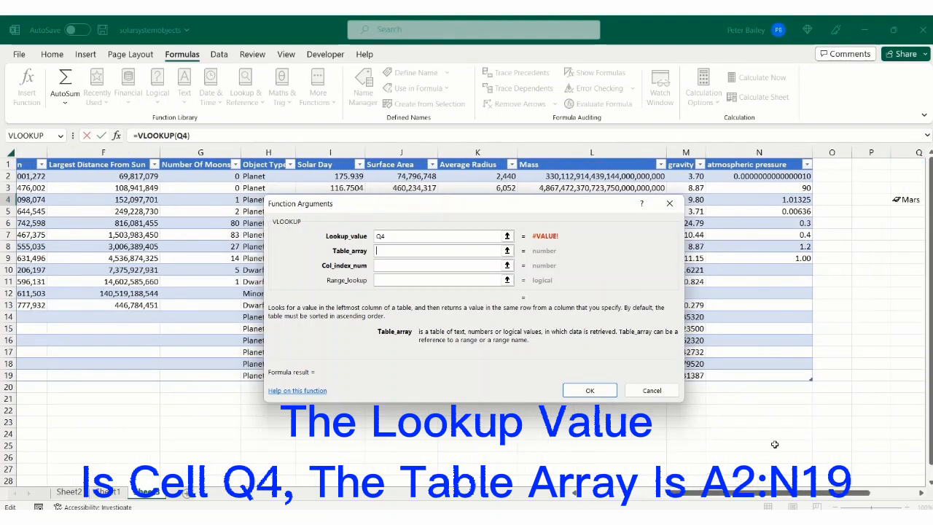
{"action": "type", "text": "A2:N19"}
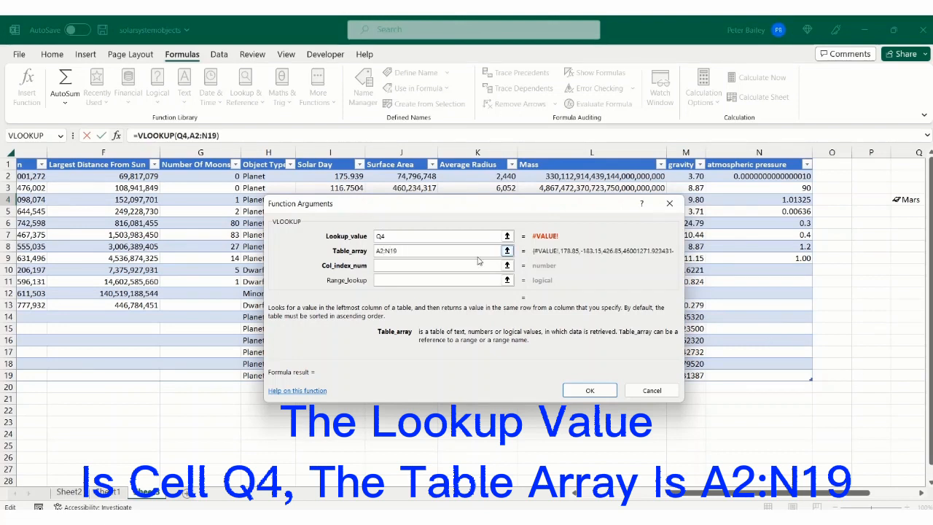
Step: Set the VLOOKUP column index to 2 and the range lookup to False, completing the formula in R4
{"action": "left_click", "coordinate": [443, 264]}
{"action": "left_click", "coordinate": [443, 264]}
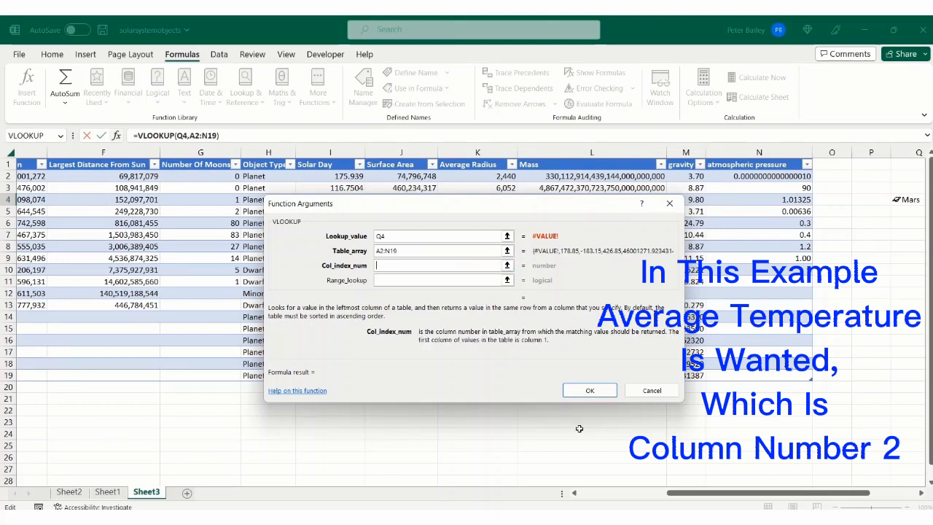
{"action": "left_click_drag", "start_coordinate": [685, 503], "coordinate": [394, 421]}
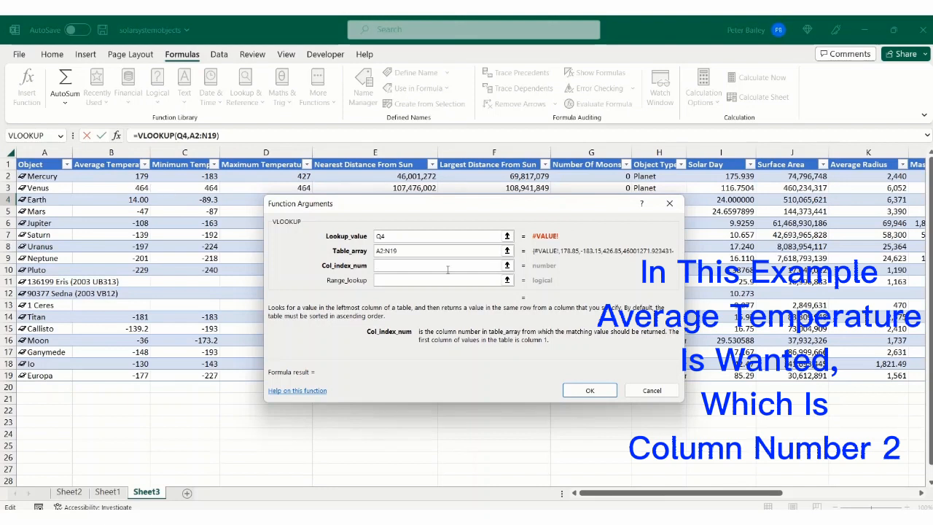
{"action": "type", "text": "2"}
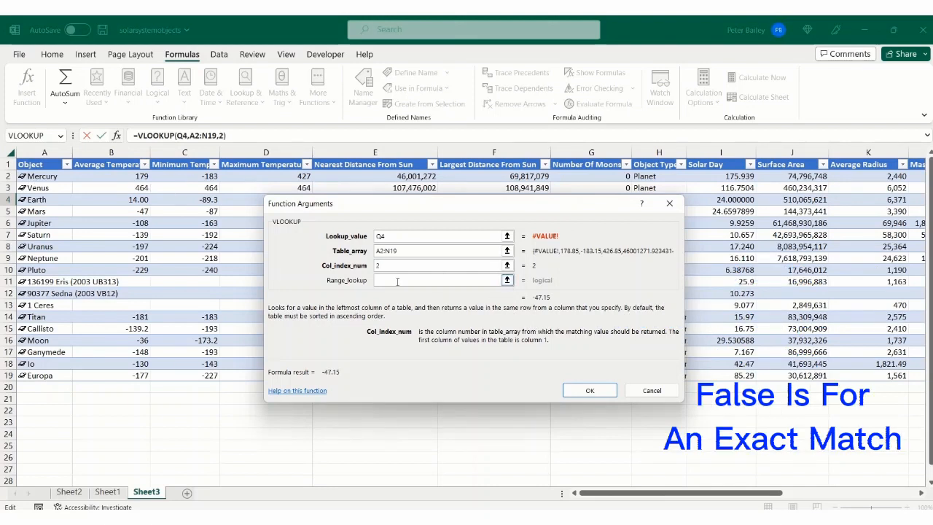
{"action": "key", "text": "Tab"}
{"action": "type", "text": "False"}
{"action": "left_click", "coordinate": [589, 390]}
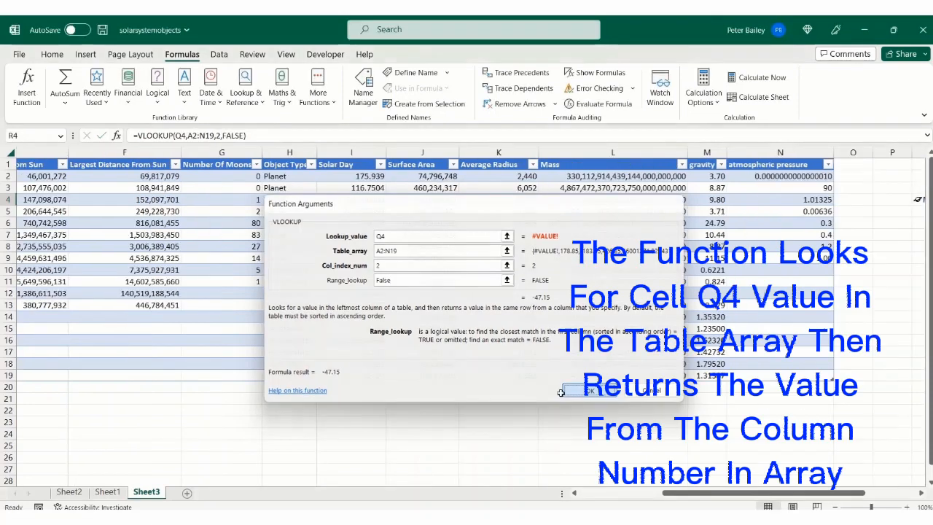
Step: Copy the full VLOOKUP formula text from cell R4 and leave that cell unedited
{"action": "left_click_drag", "start_coordinate": [731, 493], "coordinate": [599, 494]}
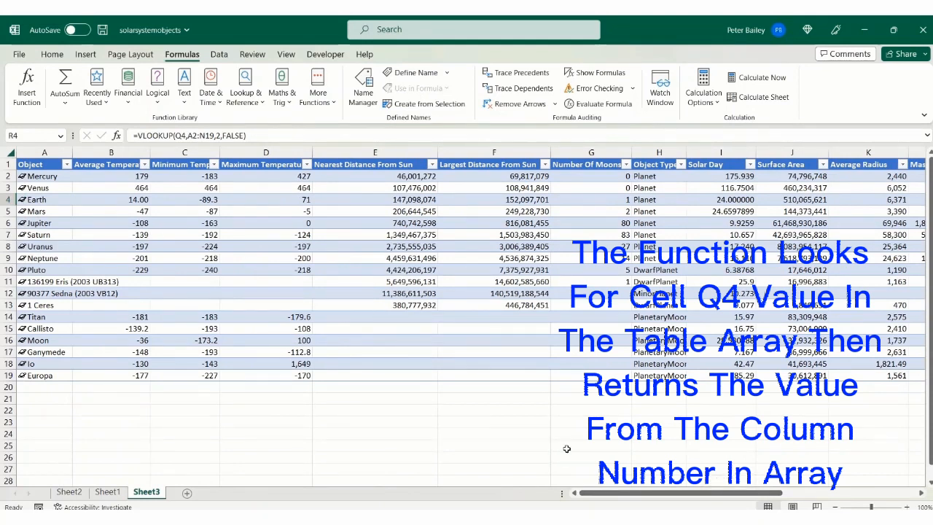
{"action": "left_click_drag", "start_coordinate": [623, 493], "coordinate": [758, 494]}
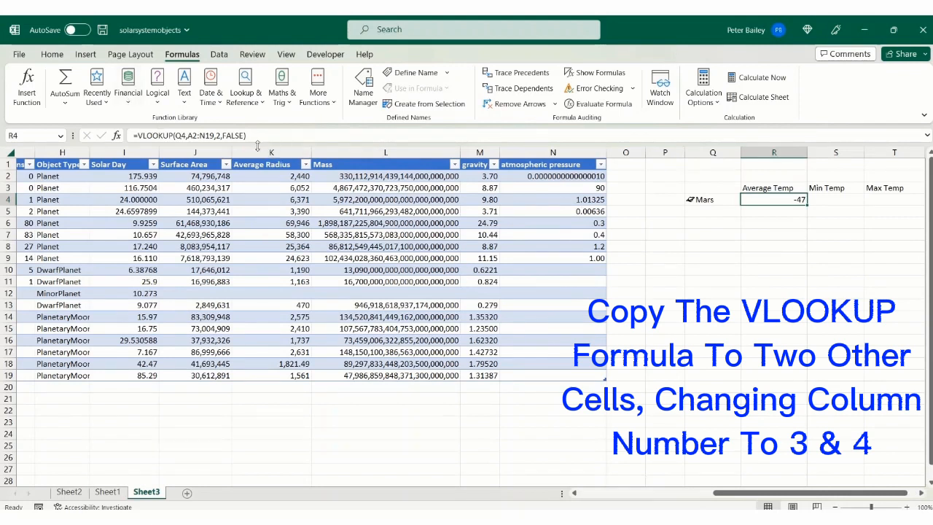
{"action": "left_click_drag", "start_coordinate": [257, 135], "coordinate": [154, 129]}
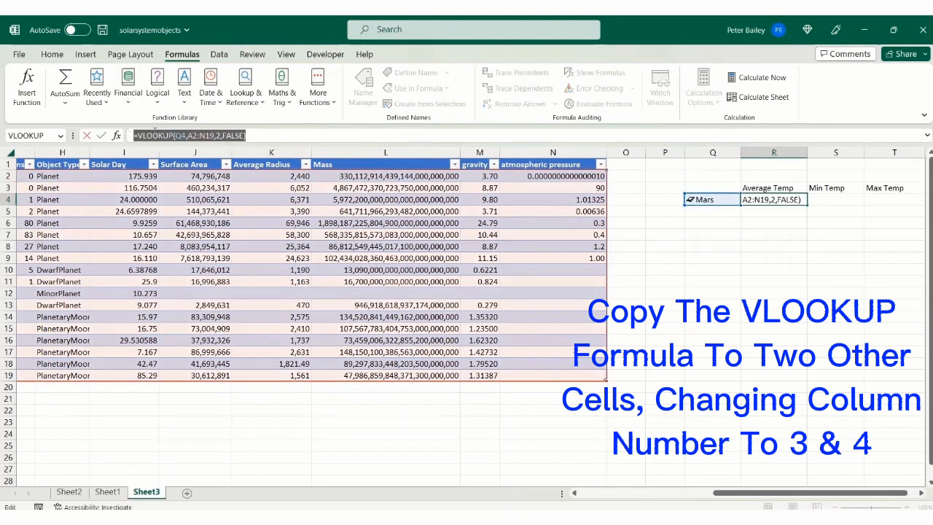
{"action": "right_click", "coordinate": [163, 136]}
{"action": "left_click", "coordinate": [203, 162]}
{"action": "key", "text": "Escape"}
Step: Paste the VLOOKUP formula into cell S4 and change its column index number to 3
{"action": "left_click", "coordinate": [839, 199]}
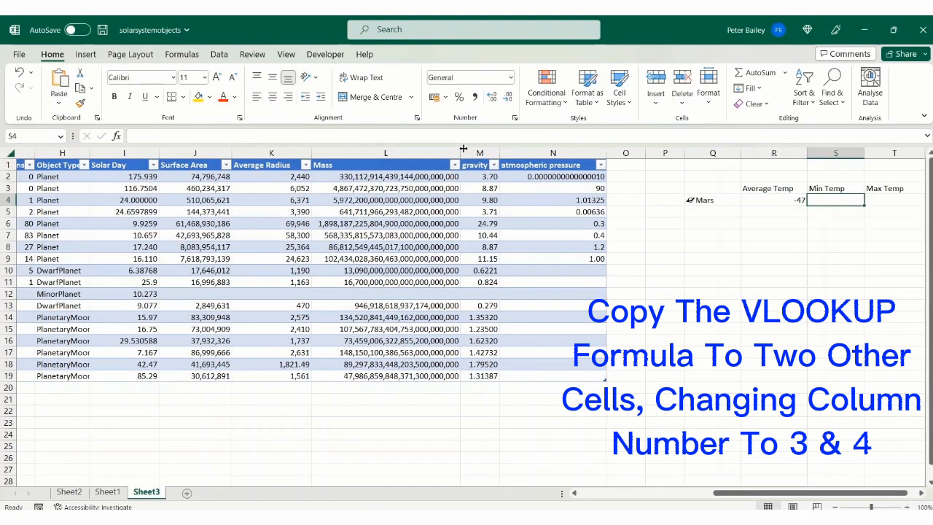
{"action": "left_click", "coordinate": [321, 132]}
{"action": "right_click", "coordinate": [321, 135]}
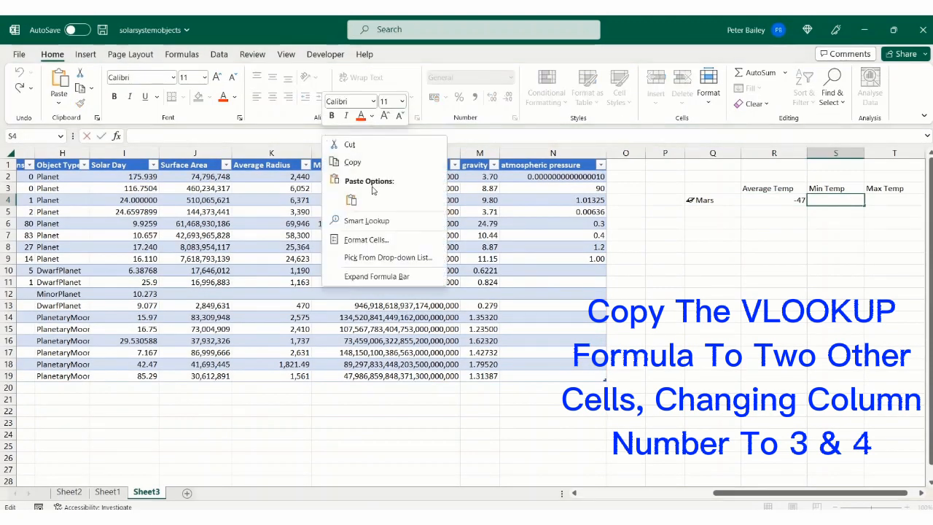
{"action": "left_click", "coordinate": [351, 199]}
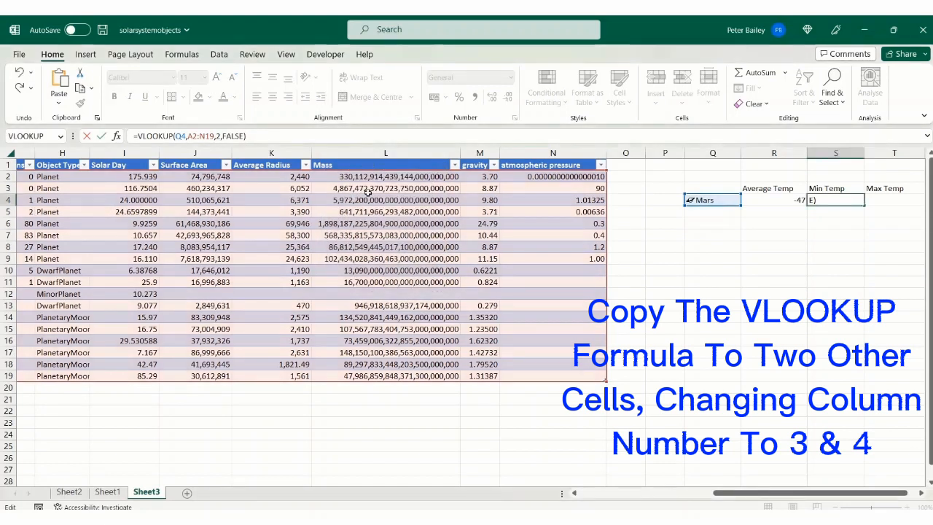
{"action": "left_click", "coordinate": [222, 137]}
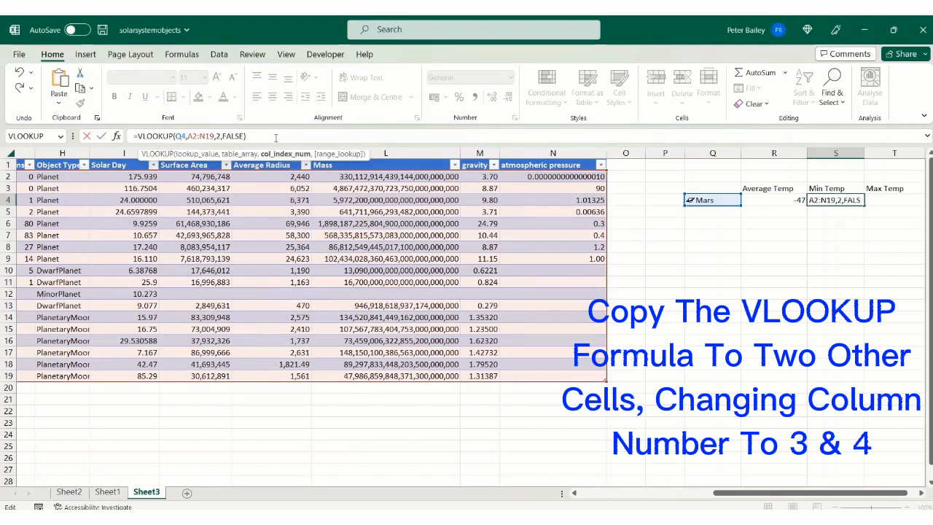
{"action": "key", "text": "BackSpace"}
{"action": "type", "text": "3"}
{"action": "key", "text": "Return"}
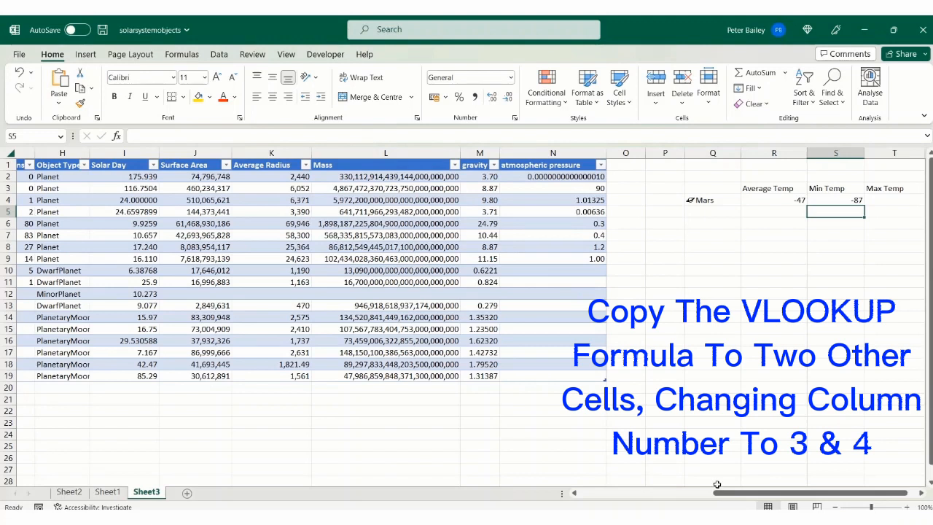
Step: Paste the VLOOKUP formula into cell T4 and change its column index number to 4
{"action": "mouse_move", "coordinate": [732, 497]}
{"action": "left_mouse_down"}
{"action": "mouse_move", "coordinate": [592, 493]}
{"action": "mouse_move", "coordinate": [740, 496]}
{"action": "left_mouse_up"}
{"action": "left_click", "coordinate": [853, 200]}
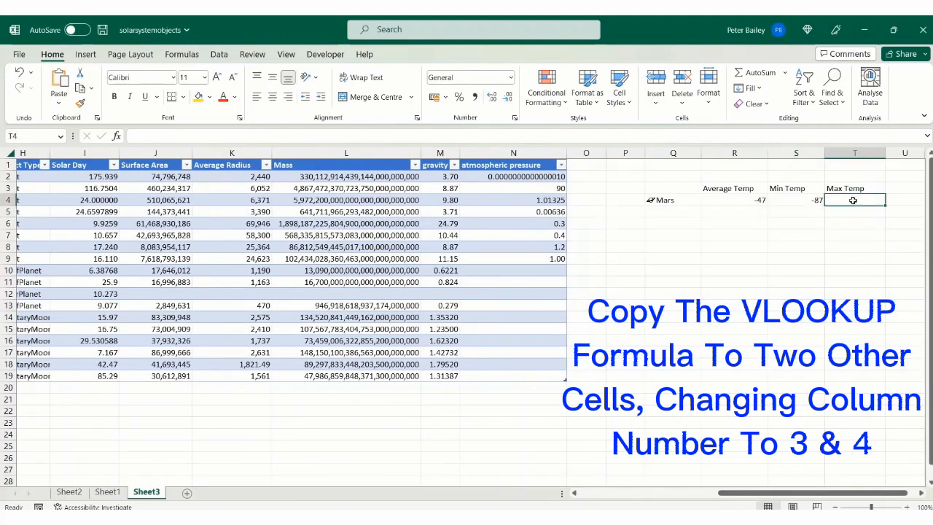
{"action": "left_click", "coordinate": [328, 135]}
{"action": "right_click", "coordinate": [328, 136]}
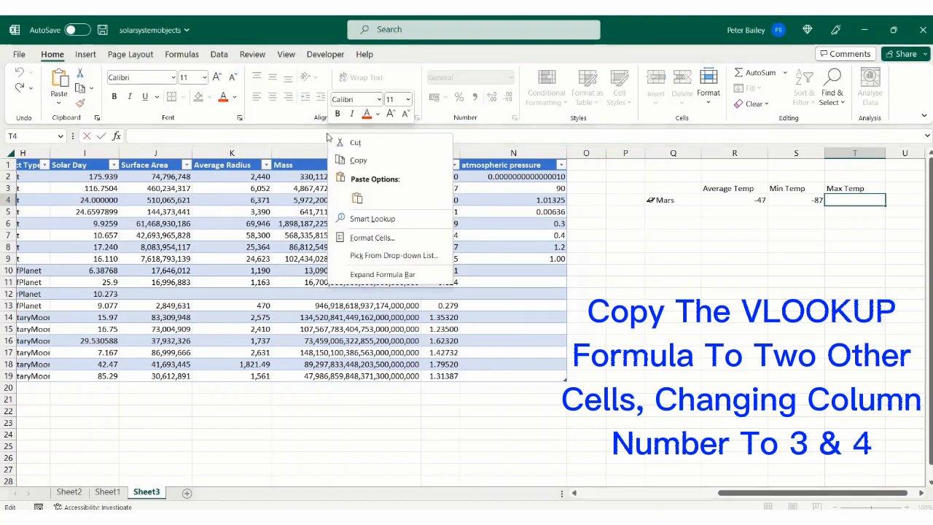
{"action": "left_click", "coordinate": [357, 198]}
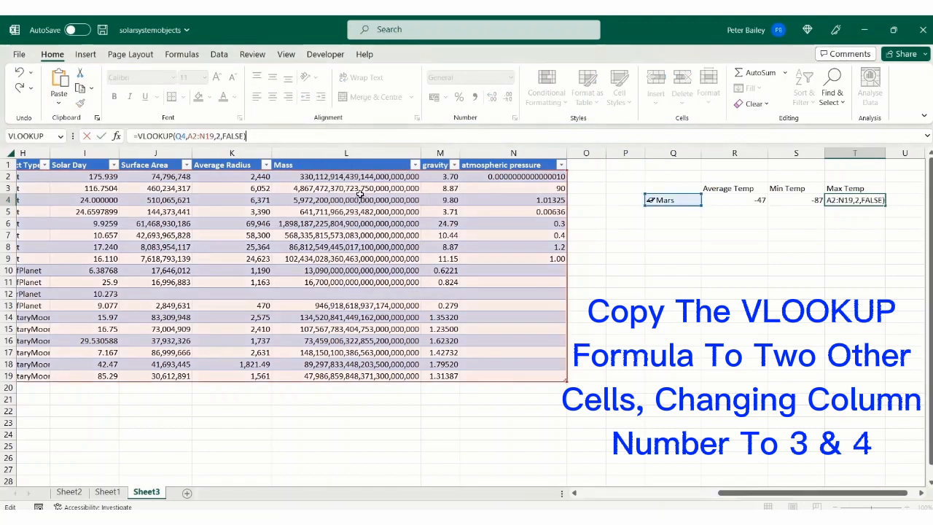
{"action": "left_click", "coordinate": [218, 135]}
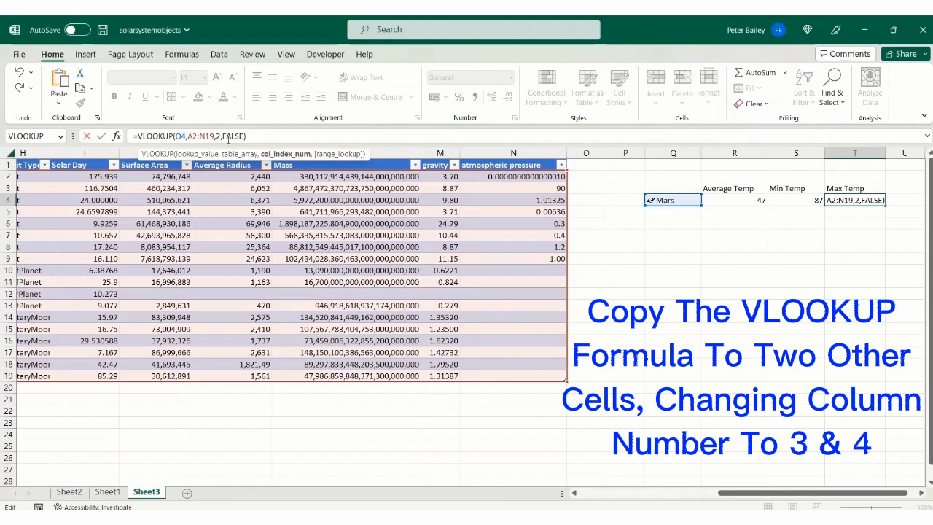
{"action": "key", "text": "BackSpace"}
{"action": "type", "text": "4"}
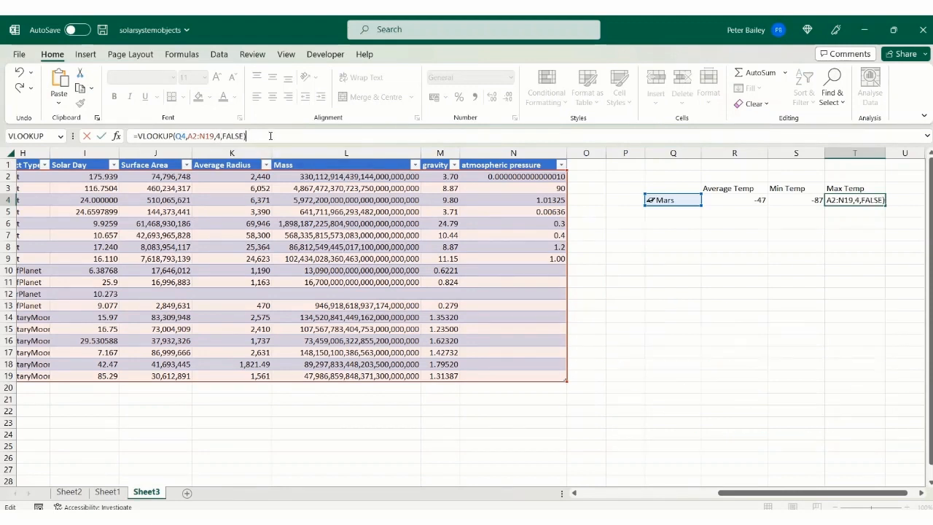
{"action": "key", "text": "Return"}
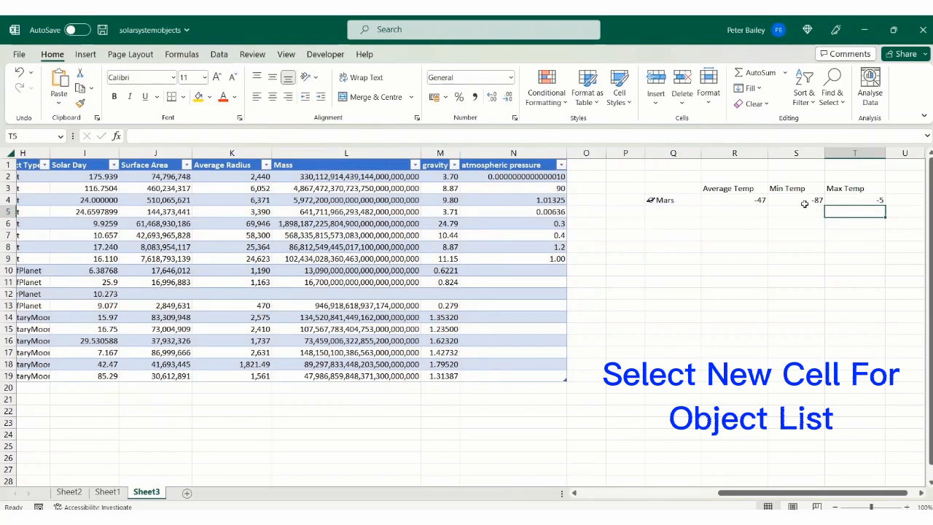
Step: Add a data validation list to cell Q5 with the objects in A2:A19 as its source
{"action": "left_click", "coordinate": [668, 215]}
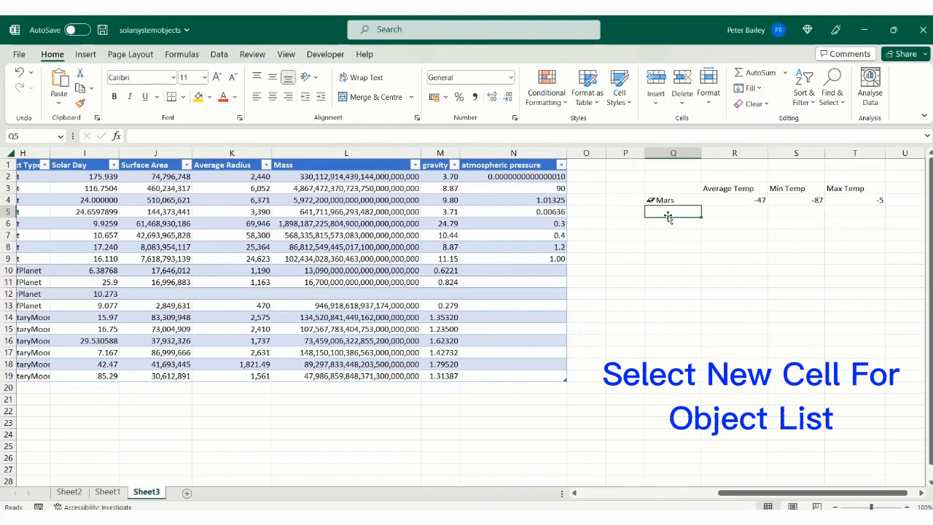
{"action": "left_click", "coordinate": [218, 54]}
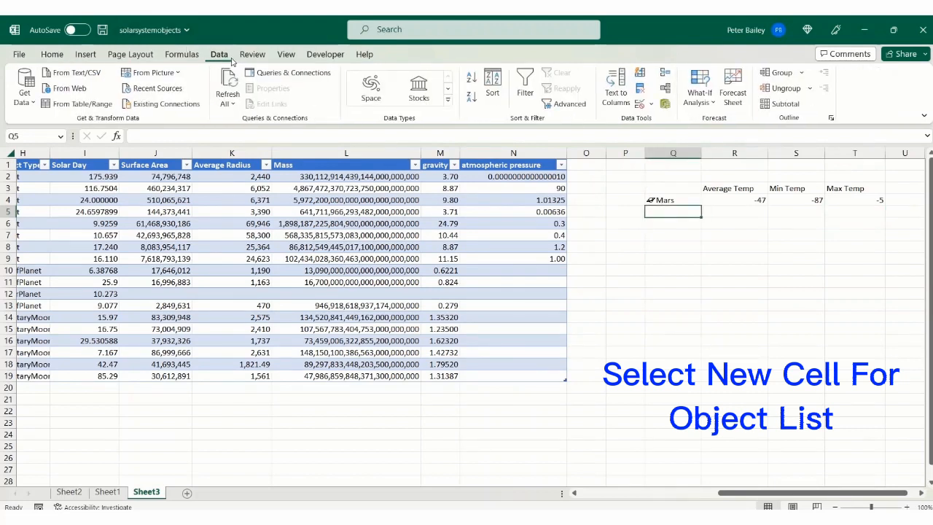
{"action": "left_click", "coordinate": [638, 104]}
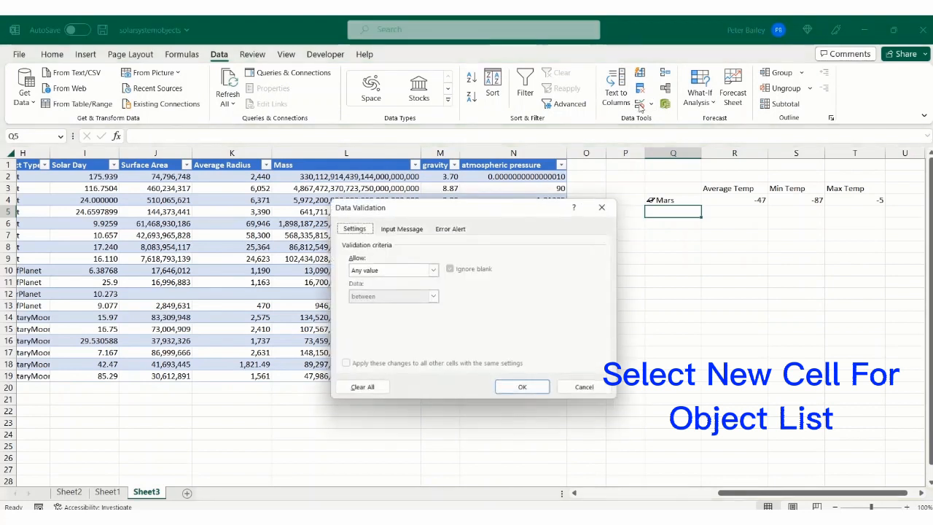
{"action": "left_click", "coordinate": [436, 270]}
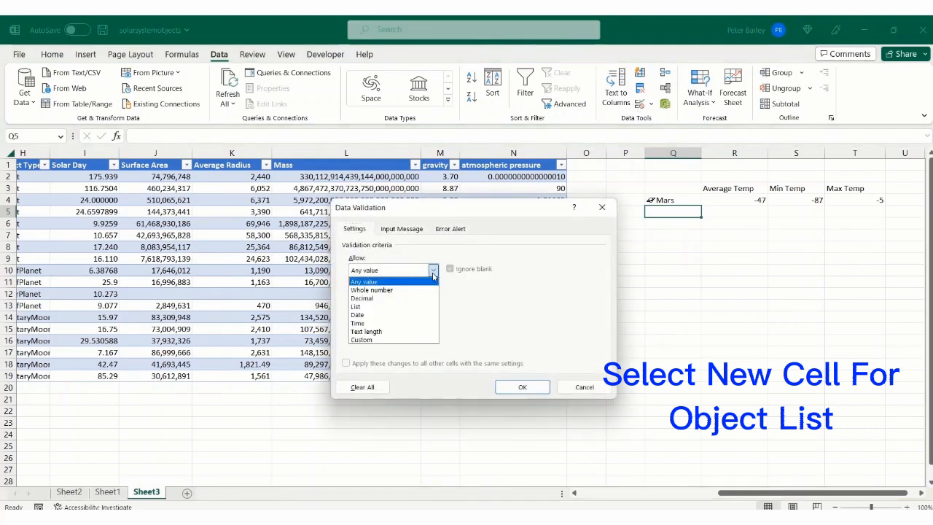
{"action": "left_click", "coordinate": [381, 307]}
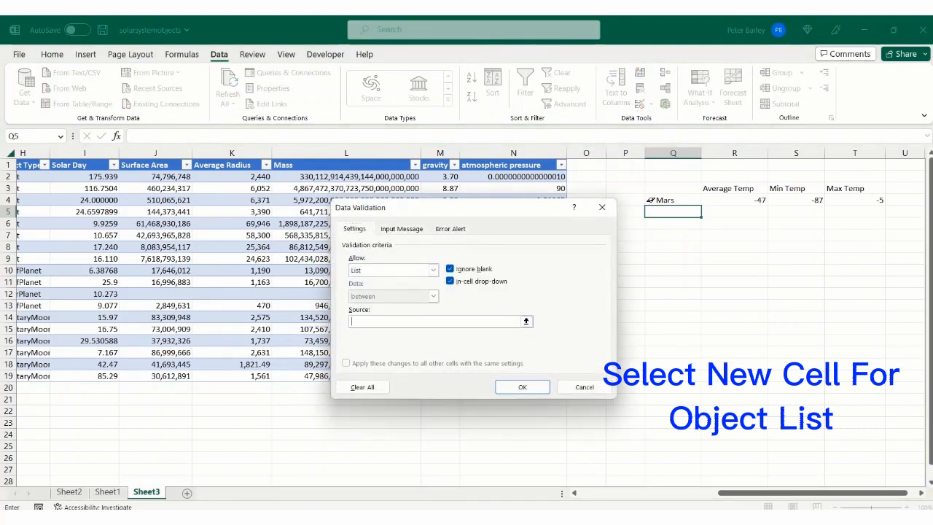
{"action": "left_click_drag", "start_coordinate": [797, 495], "coordinate": [638, 477]}
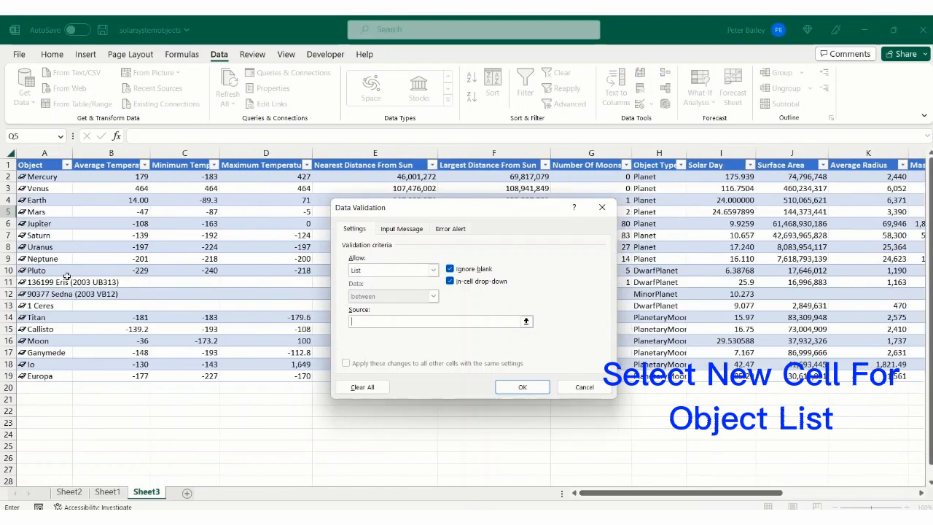
{"action": "left_click_drag", "start_coordinate": [38, 178], "coordinate": [58, 376]}
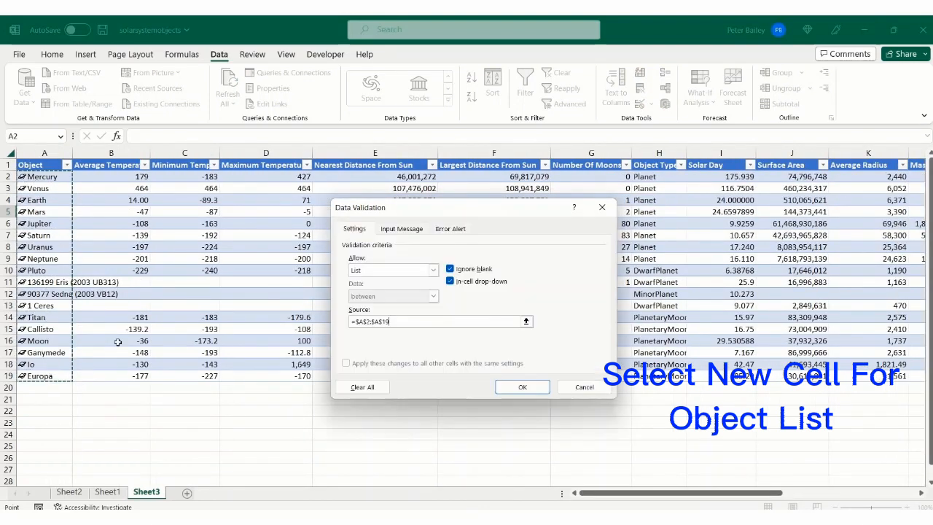
{"action": "left_click", "coordinate": [534, 392]}
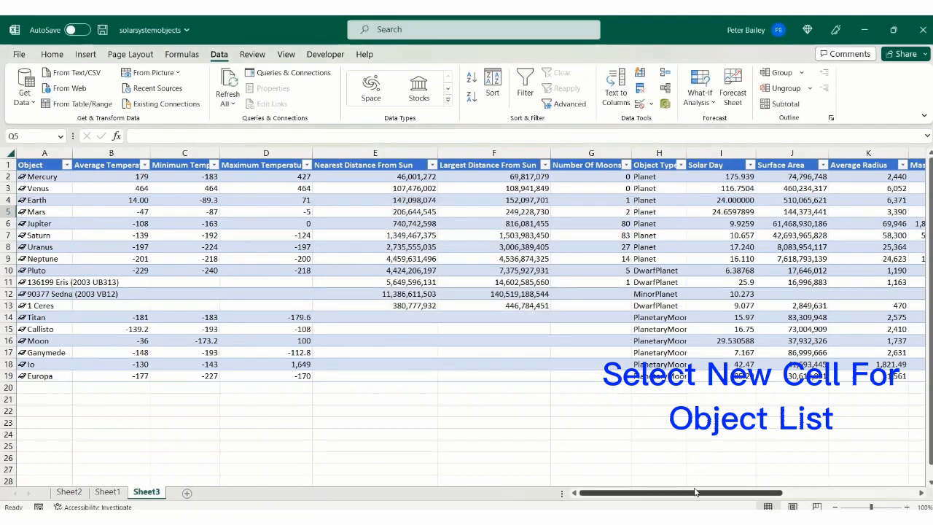
Step: Choose Mars from the new drop-down list in cell Q5
{"action": "left_click_drag", "start_coordinate": [695, 495], "coordinate": [830, 496]}
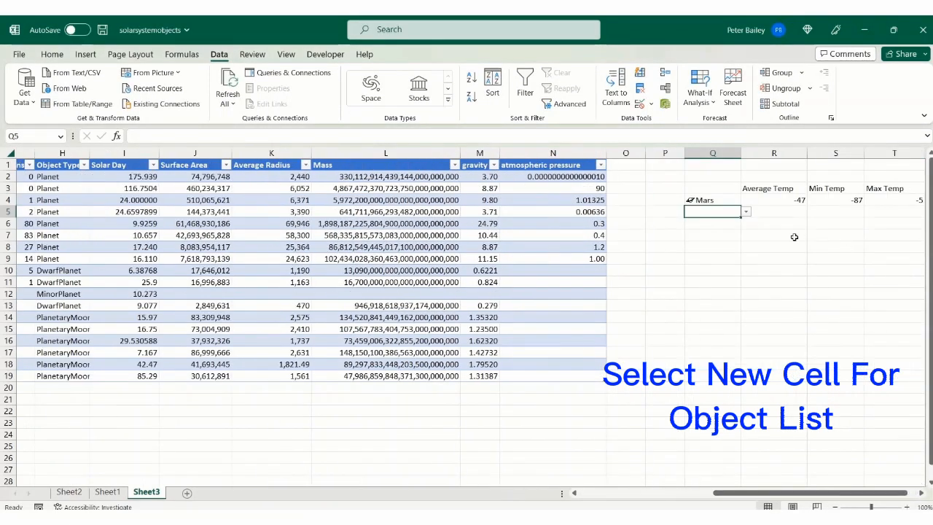
{"action": "left_click", "coordinate": [746, 212]}
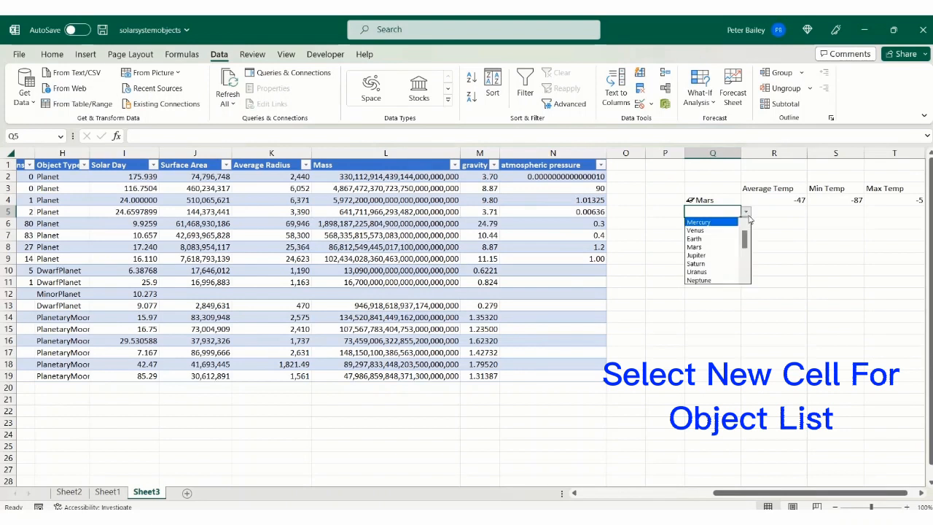
{"action": "left_click", "coordinate": [694, 247]}
Step: Insert the XLOOKUP function in cell R5 and set its lookup value to Q5
{"action": "left_click", "coordinate": [769, 213]}
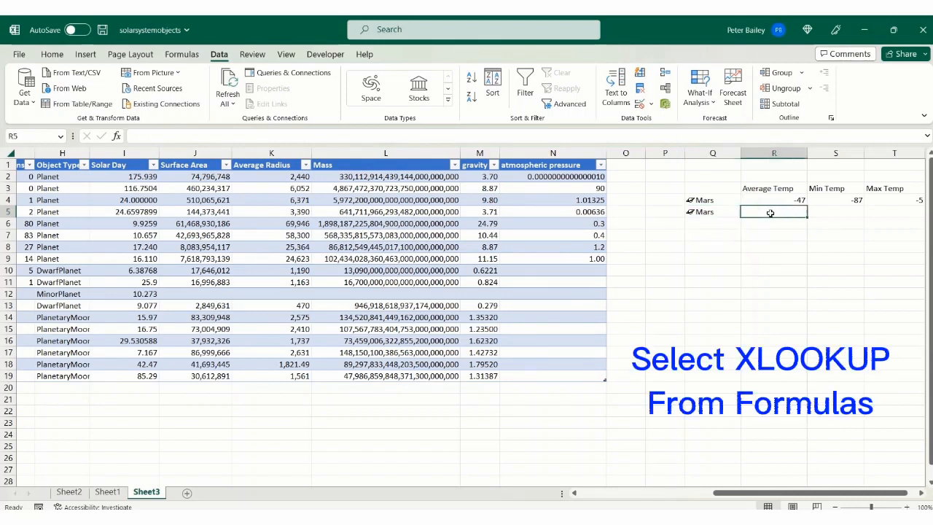
{"action": "left_click", "coordinate": [178, 55]}
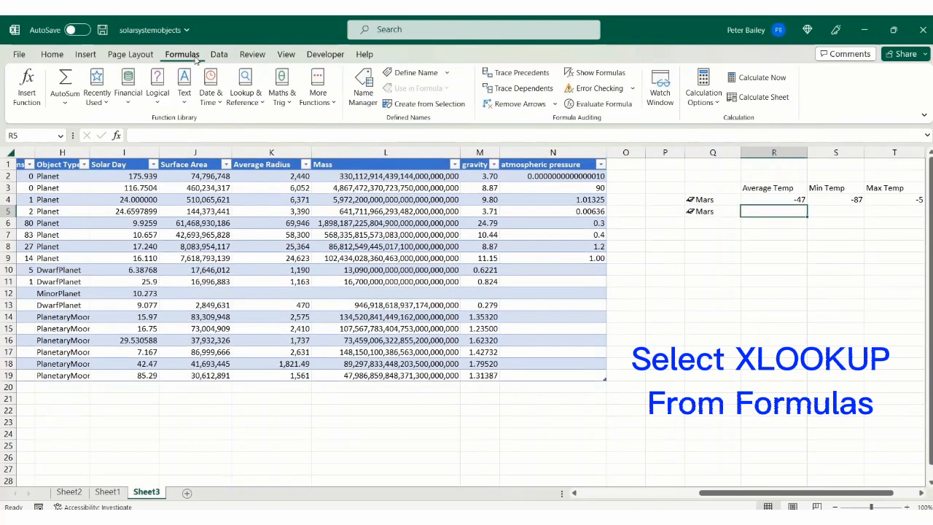
{"action": "left_click", "coordinate": [245, 89]}
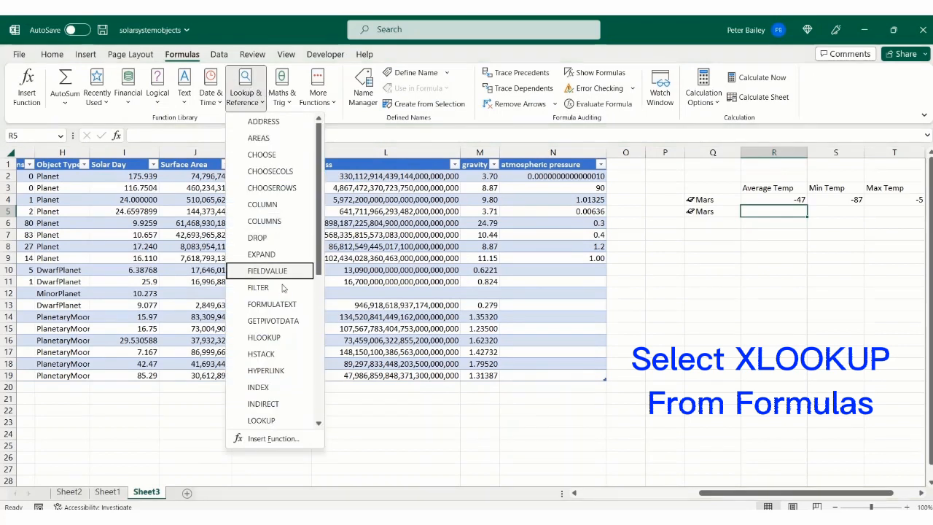
{"action": "scroll", "coordinate": [274, 336], "scroll_direction": "down", "scroll_amount": 2}
{"action": "scroll", "coordinate": [274, 336], "scroll_direction": "down", "scroll_amount": 4}
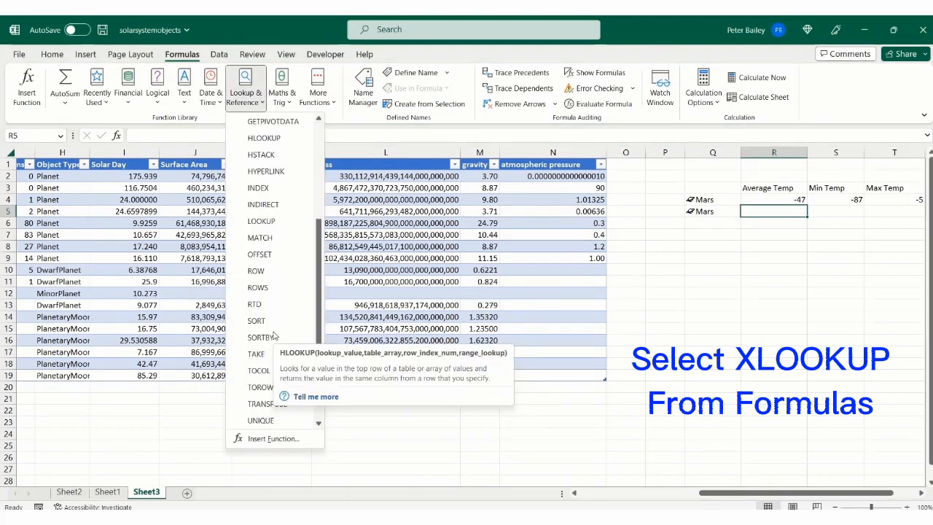
{"action": "left_click", "coordinate": [259, 403]}
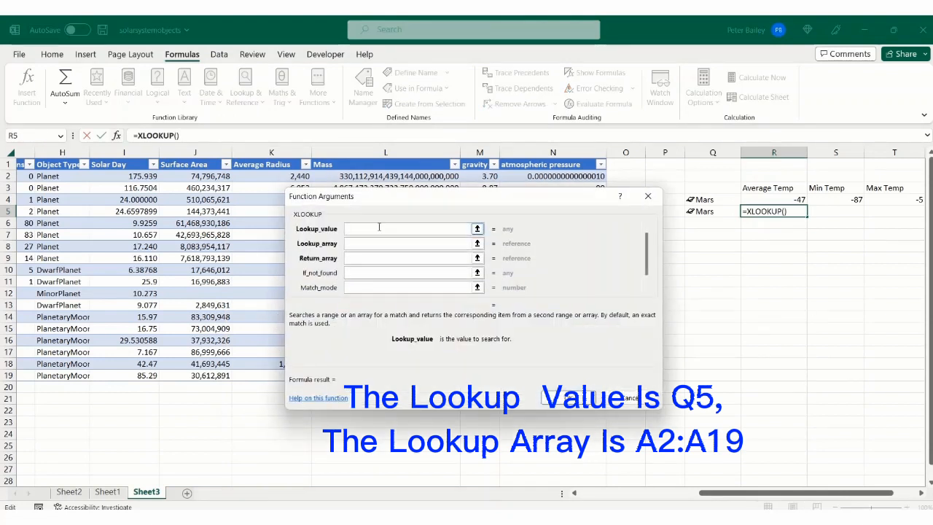
{"action": "type", "text": "Q5"}
Step: Set the XLOOKUP lookup array to A2:A19
{"action": "left_click", "coordinate": [394, 244]}
{"action": "left_click", "coordinate": [391, 246]}
{"action": "left_click", "coordinate": [375, 246]}
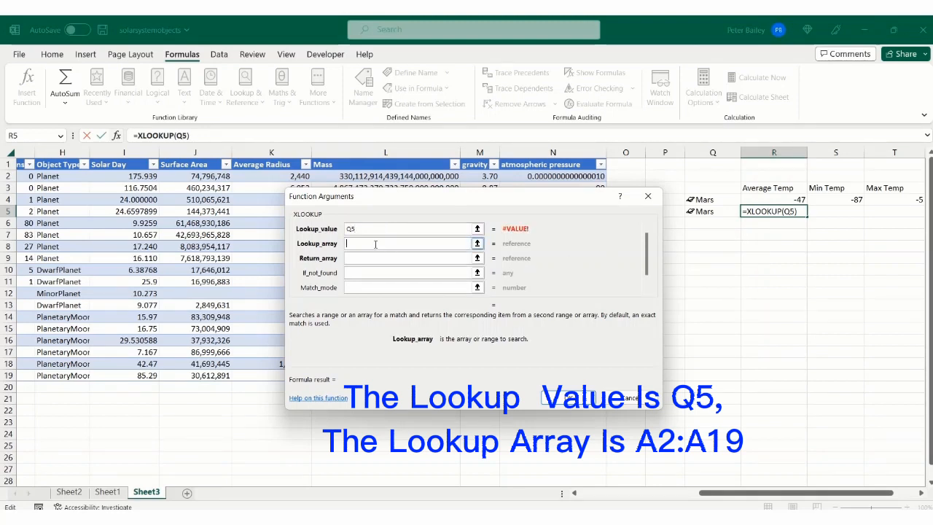
{"action": "left_click_drag", "start_coordinate": [785, 497], "coordinate": [664, 496]}
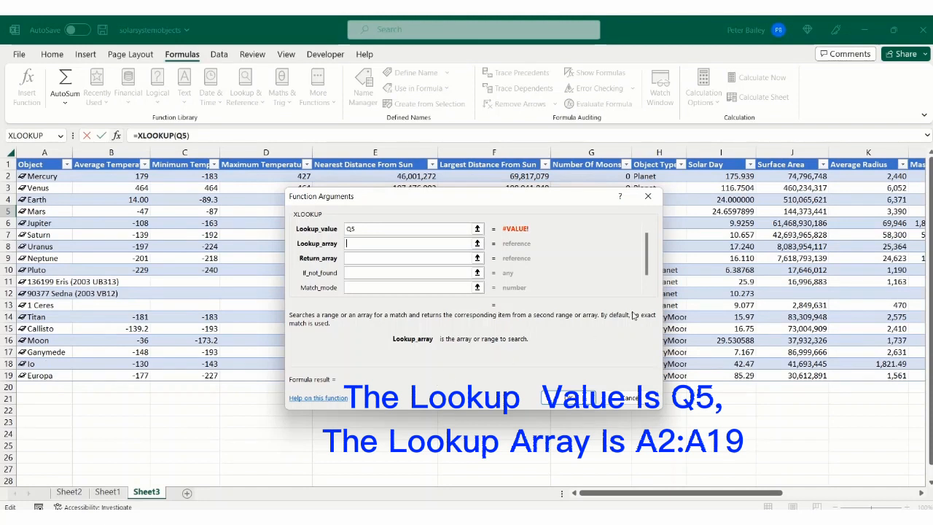
{"action": "type", "text": "A2:A19"}
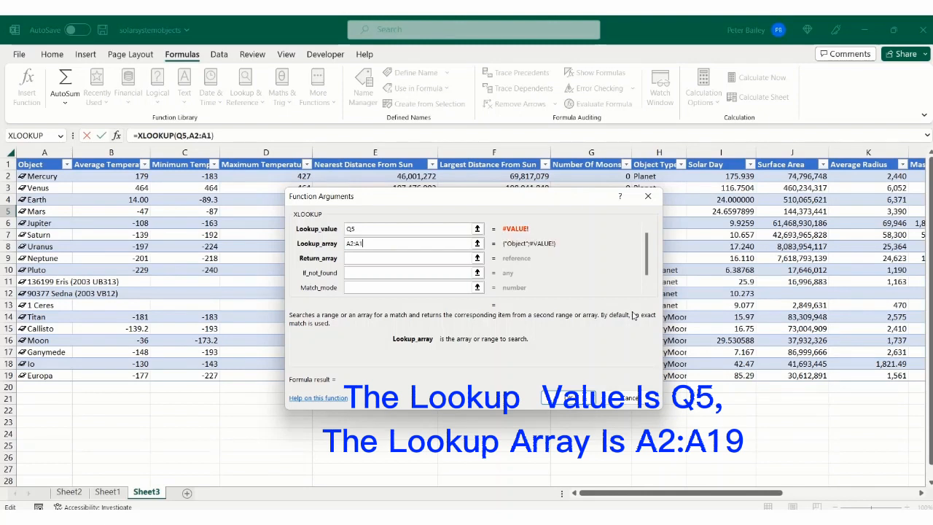
Step: Set the XLOOKUP return array to B2:B19 and complete the formula in R5
{"action": "left_click", "coordinate": [372, 258]}
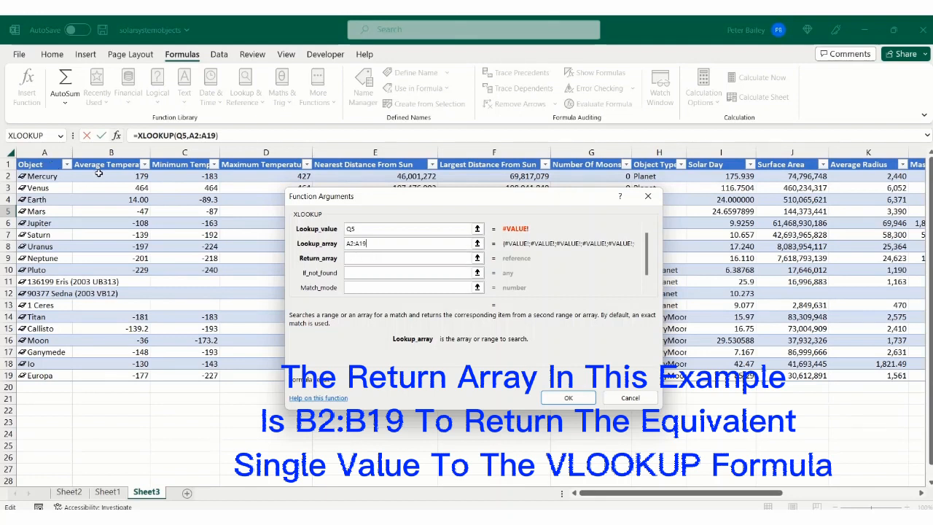
{"action": "left_click", "coordinate": [389, 256]}
{"action": "type", "text": "B2"}
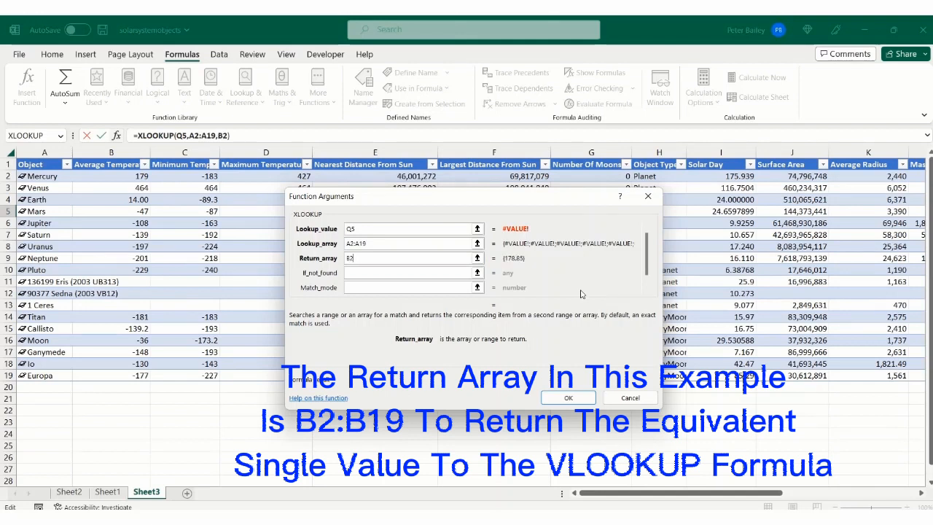
{"action": "type", "text": ":B19"}
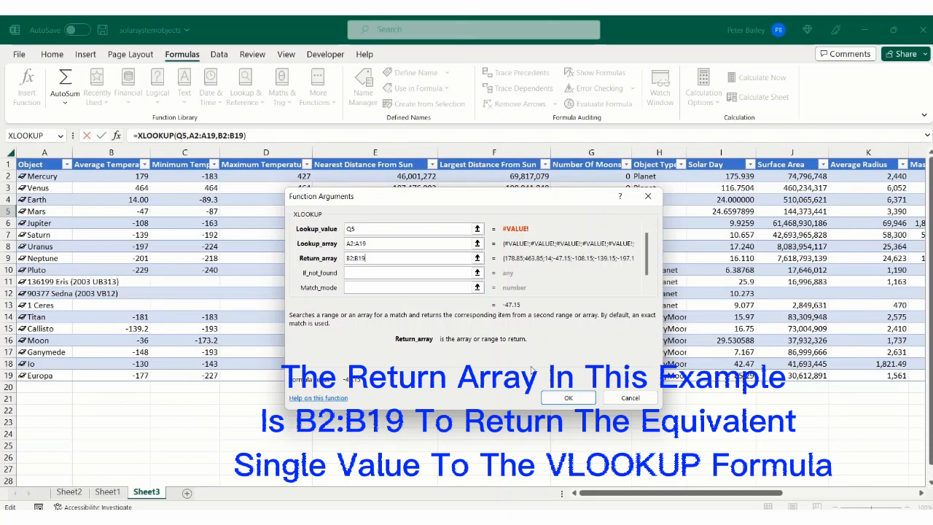
{"action": "left_click", "coordinate": [568, 398]}
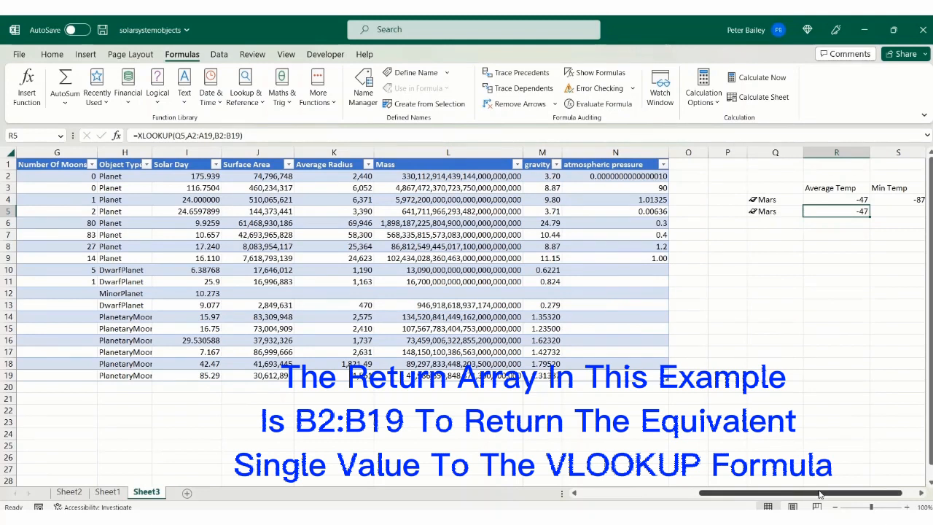
Step: Compare the VLOOKUP formula in R4 with the XLOOKUP formula in R5, examining their arguments
{"action": "scroll", "coordinate": [820, 494], "scroll_direction": "right", "scroll_amount": 1}
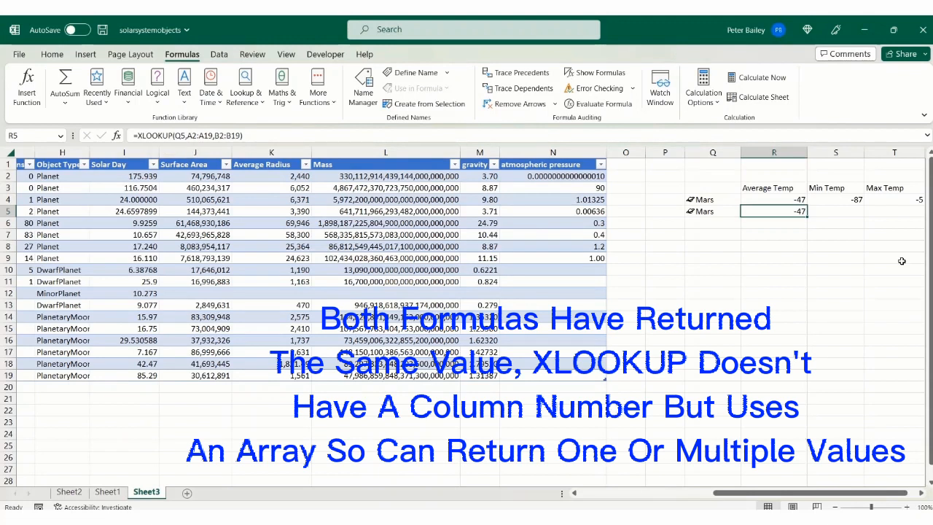
{"action": "left_click", "coordinate": [780, 198]}
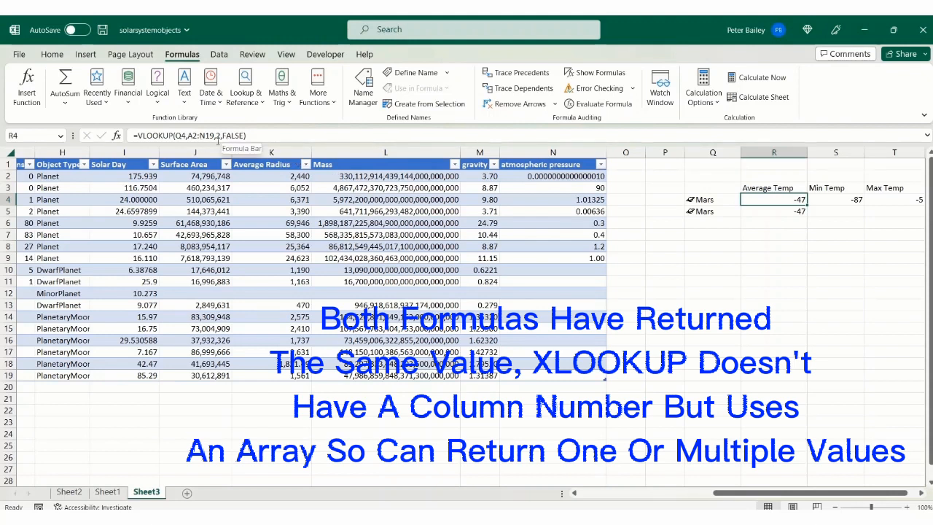
{"action": "left_click", "coordinate": [763, 211]}
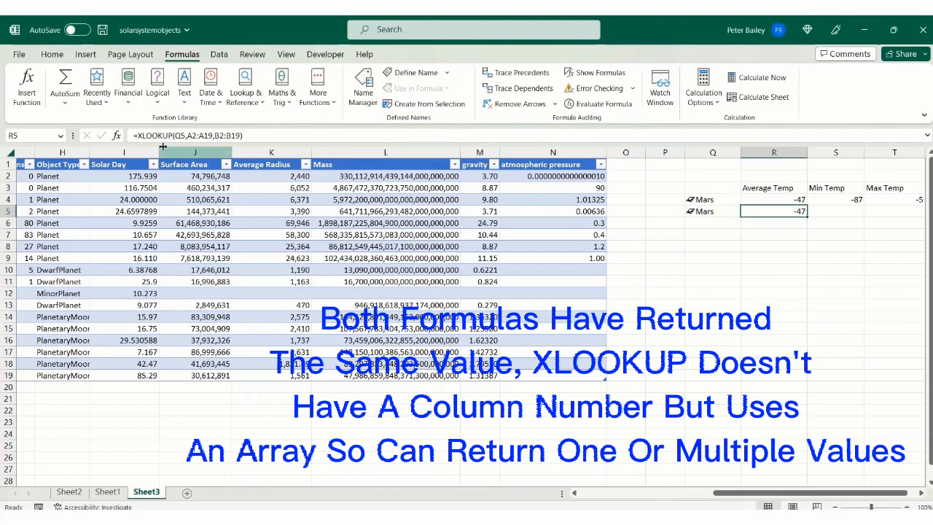
{"action": "left_click_drag", "start_coordinate": [249, 135], "coordinate": [133, 136]}
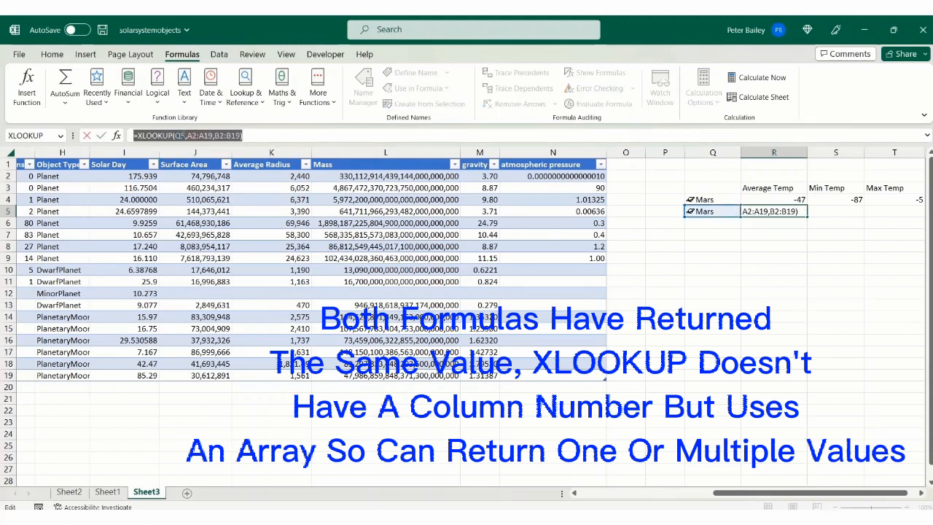
{"action": "left_click", "coordinate": [255, 135]}
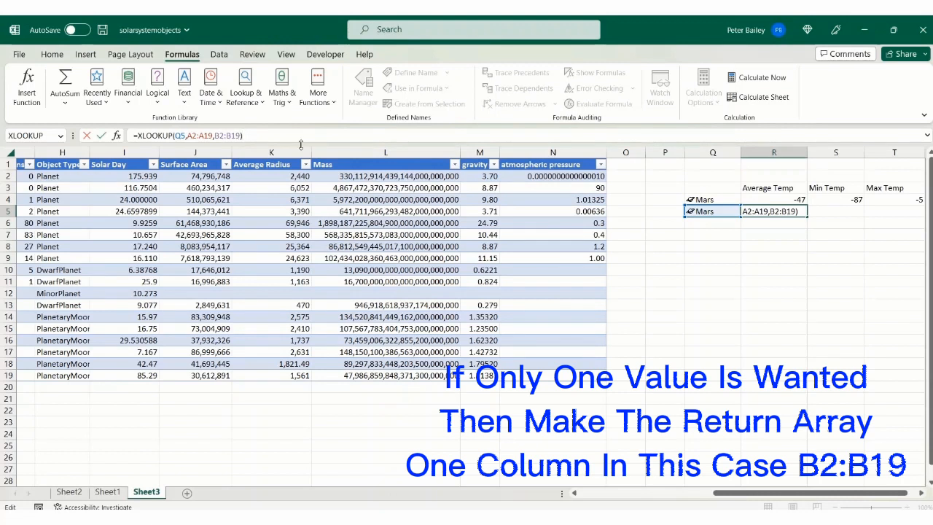
Step: Expand the XLOOKUP return array in R5 to B2:D19 and commit the formula
{"action": "left_click_drag", "start_coordinate": [745, 495], "coordinate": [600, 494]}
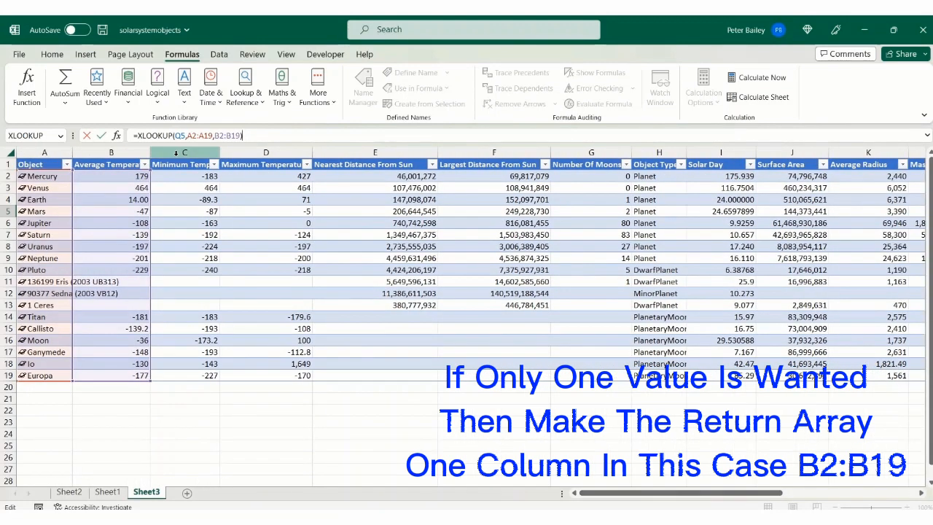
{"action": "left_click", "coordinate": [231, 136]}
{"action": "key", "text": "BackSpace"}
{"action": "type", "text": "D"}
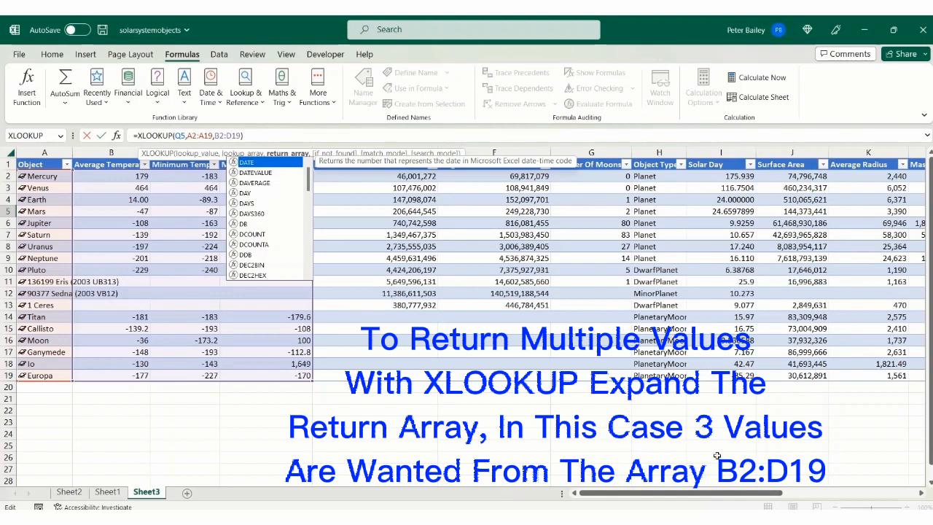
{"action": "left_click_drag", "start_coordinate": [692, 493], "coordinate": [819, 497]}
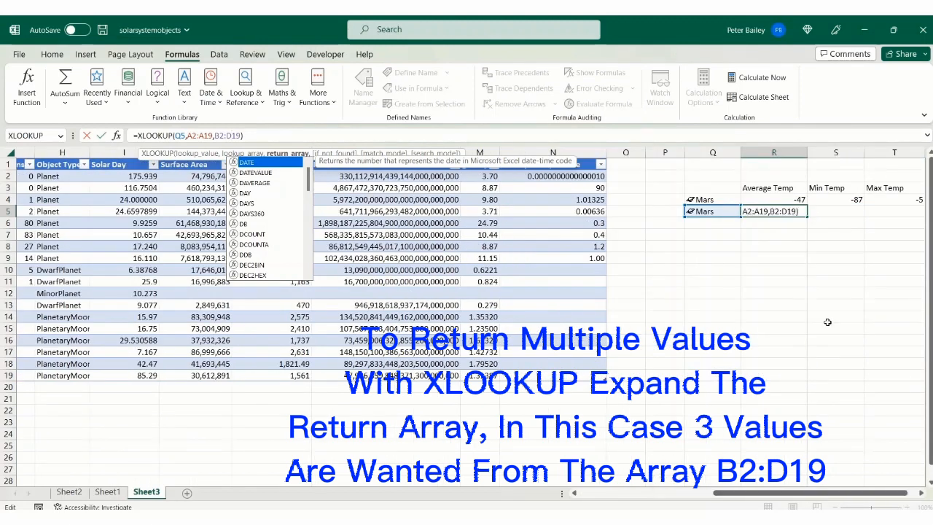
{"action": "key", "text": "Escape"}
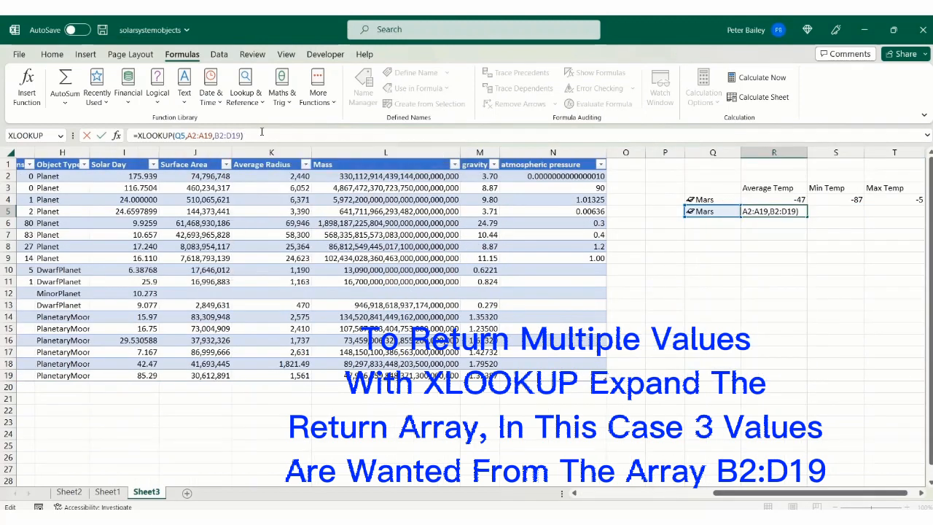
{"action": "key", "text": "Return"}
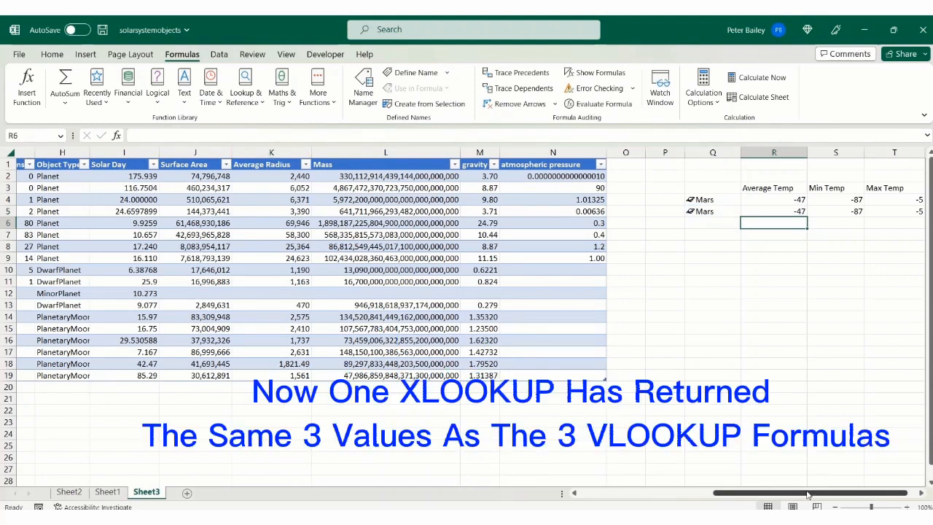
Step: Examine the XLOOKUP formula behind the Min Temp, Max Temp and Average Temp cells in row 5
{"action": "left_click_drag", "start_coordinate": [805, 493], "coordinate": [809, 493]}
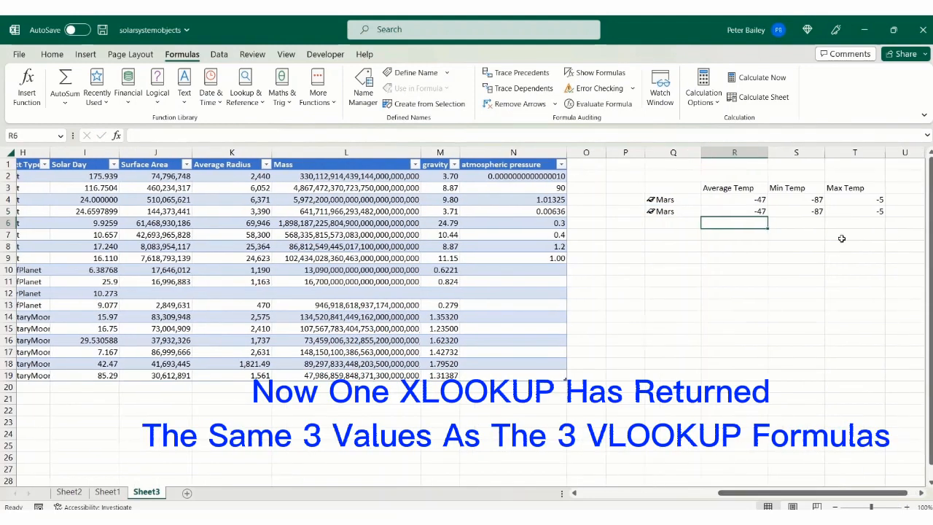
{"action": "left_click", "coordinate": [806, 212]}
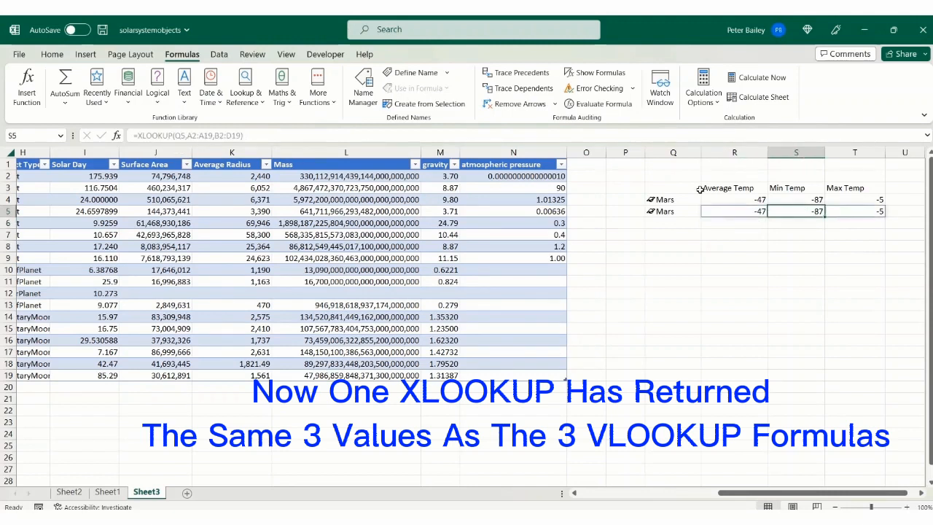
{"action": "left_click", "coordinate": [852, 211]}
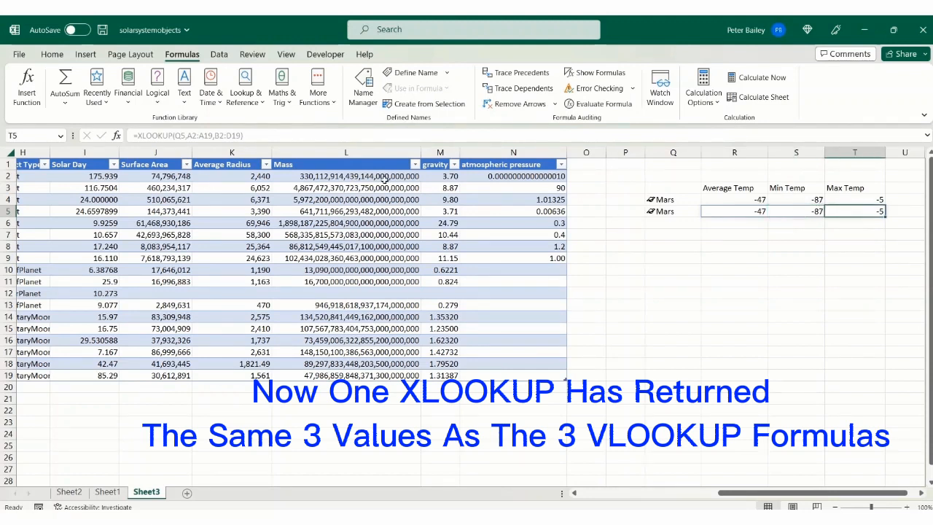
{"action": "left_click", "coordinate": [739, 211]}
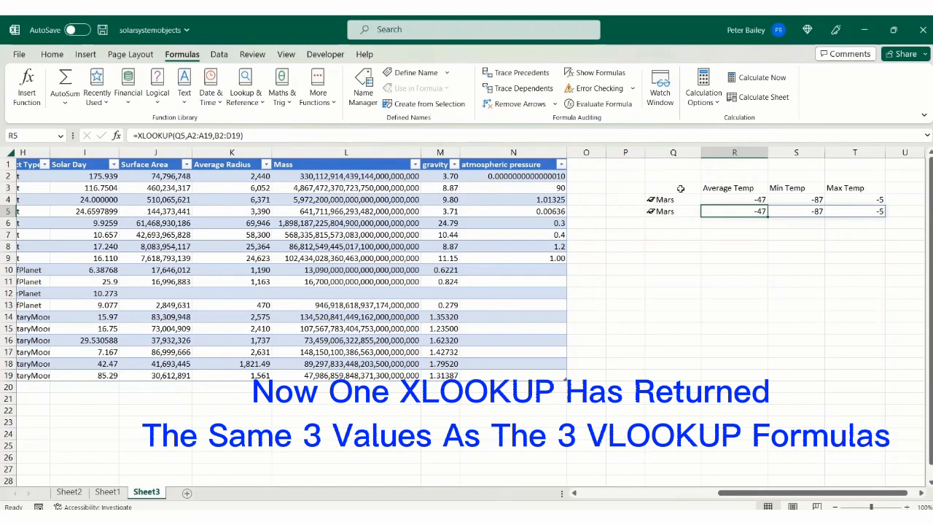
Step: Choose Saturn in the object drop-downs in Q4 and Q5
{"action": "left_click", "coordinate": [678, 199]}
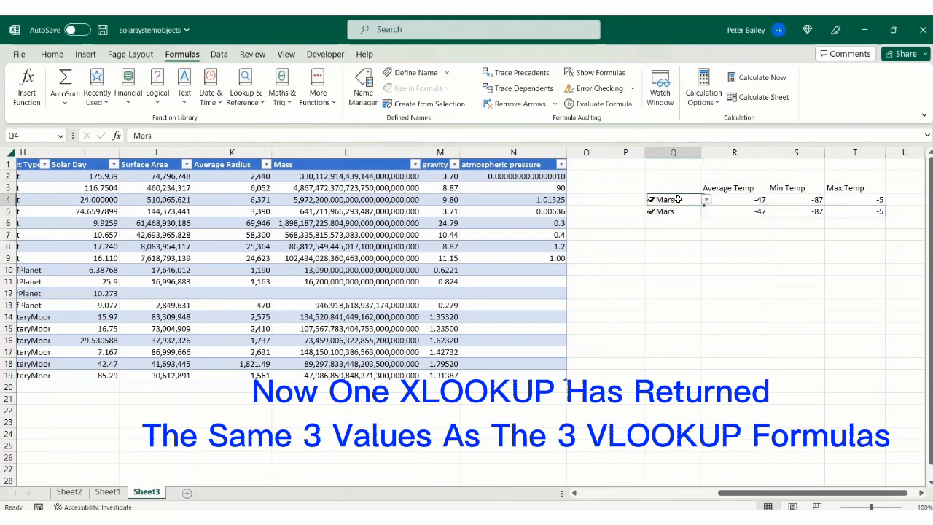
{"action": "left_click", "coordinate": [706, 199]}
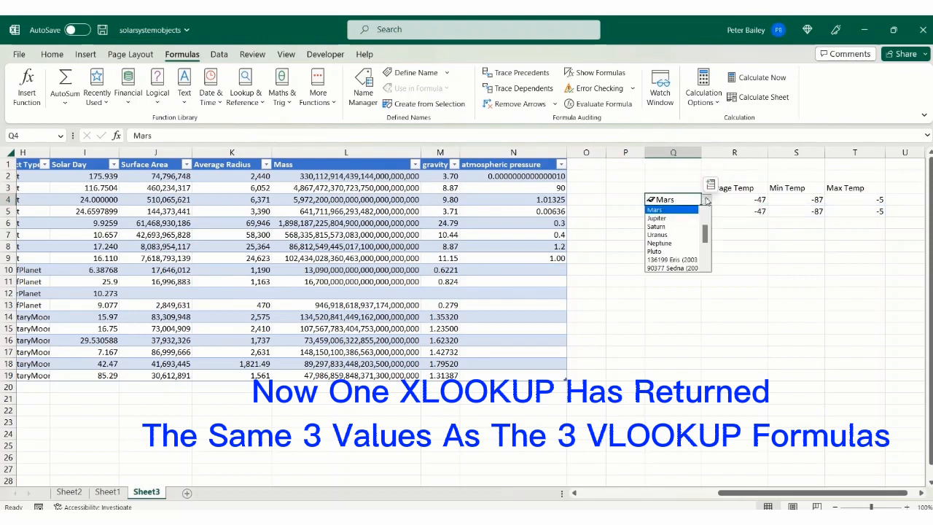
{"action": "left_click", "coordinate": [671, 227]}
{"action": "left_click", "coordinate": [676, 211]}
{"action": "left_click", "coordinate": [706, 211]}
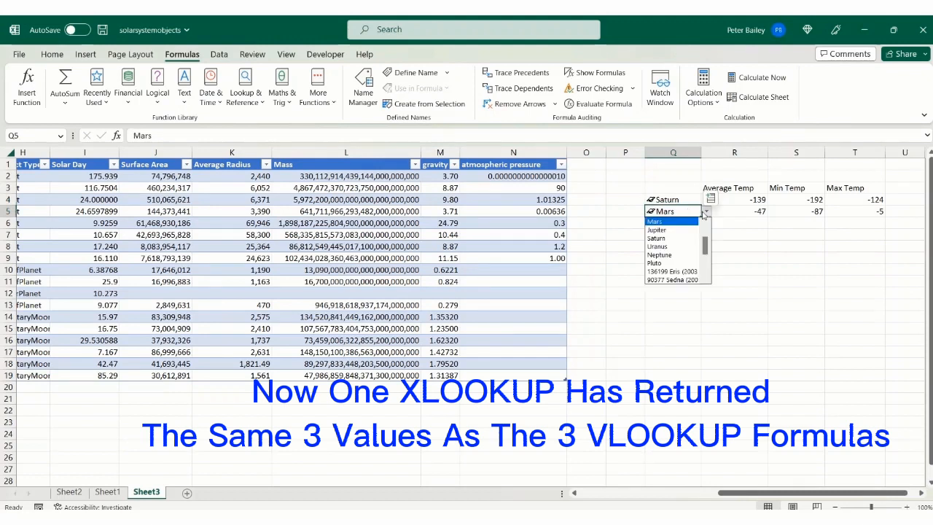
{"action": "left_click", "coordinate": [672, 238]}
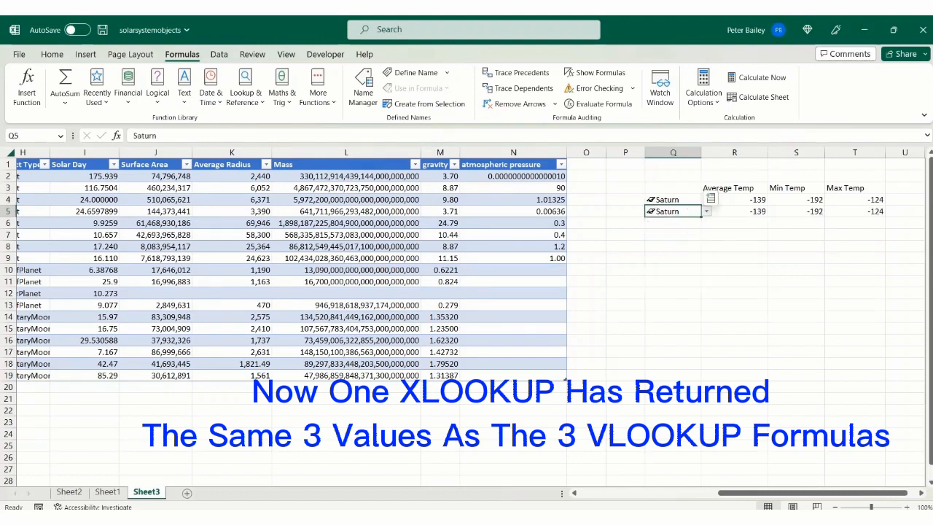
Step: Choose Earth in the object drop-downs in Q5 and Q4, and check the average temperature formulas in R5 and R4
{"action": "left_click", "coordinate": [707, 211]}
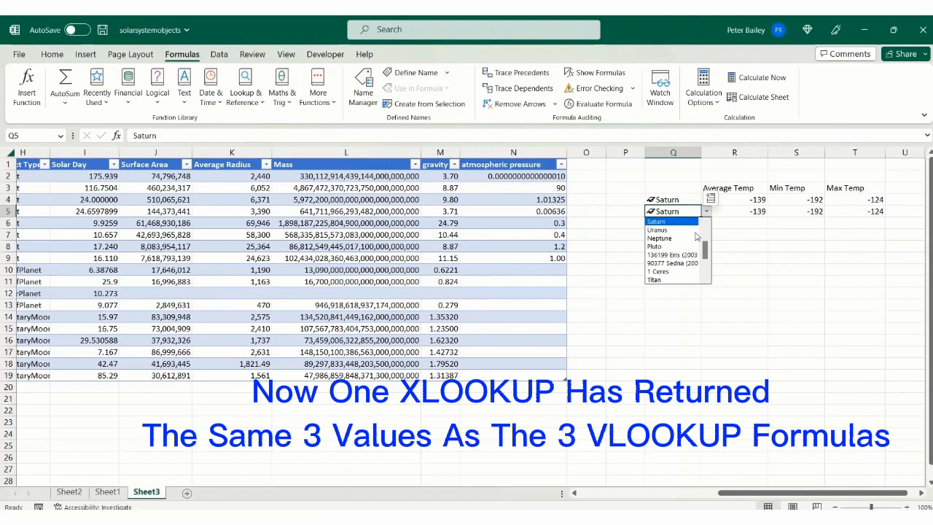
{"action": "scroll", "coordinate": [704, 244], "scroll_direction": "down", "scroll_amount": 1}
{"action": "scroll", "coordinate": [704, 245], "scroll_direction": "up", "scroll_amount": 2}
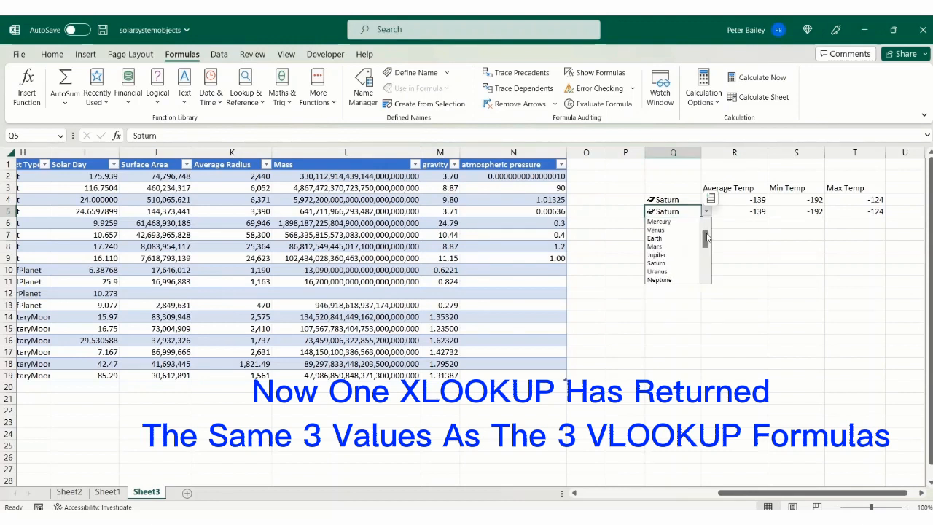
{"action": "left_click", "coordinate": [677, 245]}
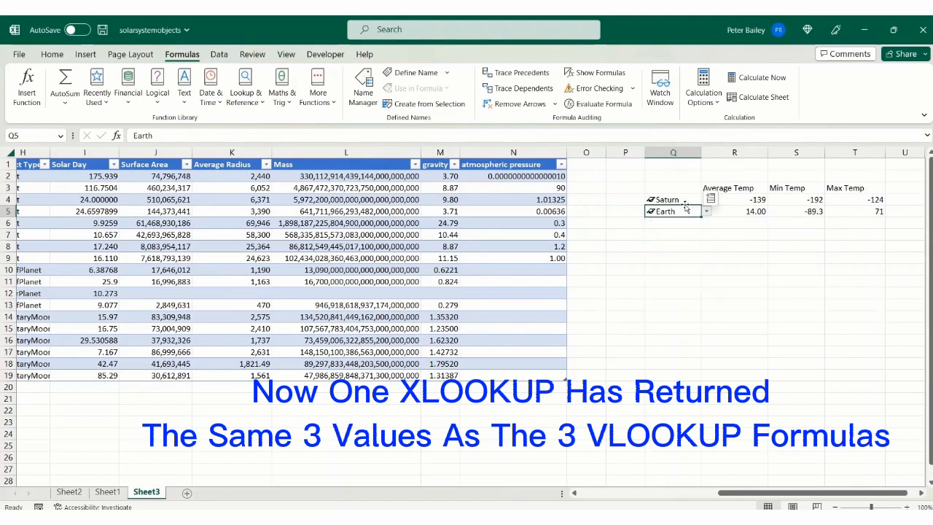
{"action": "left_click", "coordinate": [684, 199]}
{"action": "left_click", "coordinate": [707, 199]}
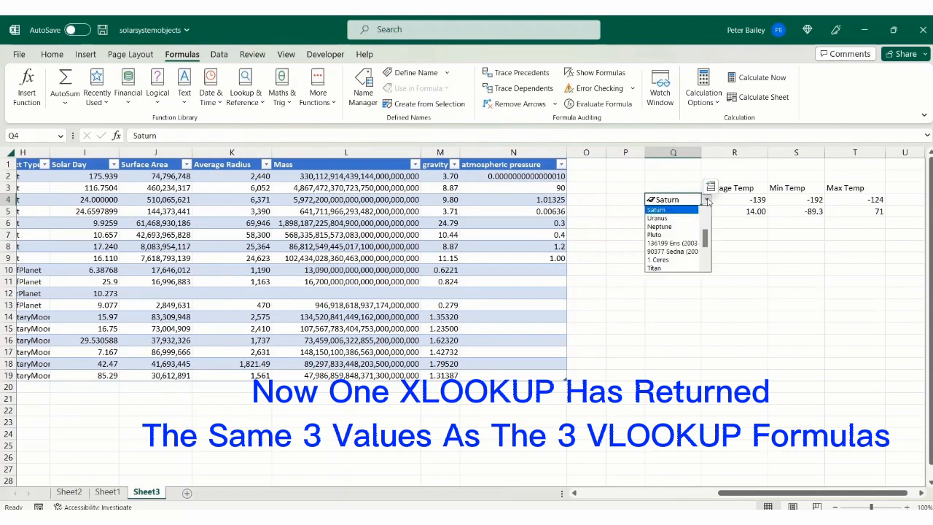
{"action": "scroll", "coordinate": [703, 234], "scroll_direction": "up", "scroll_amount": 2}
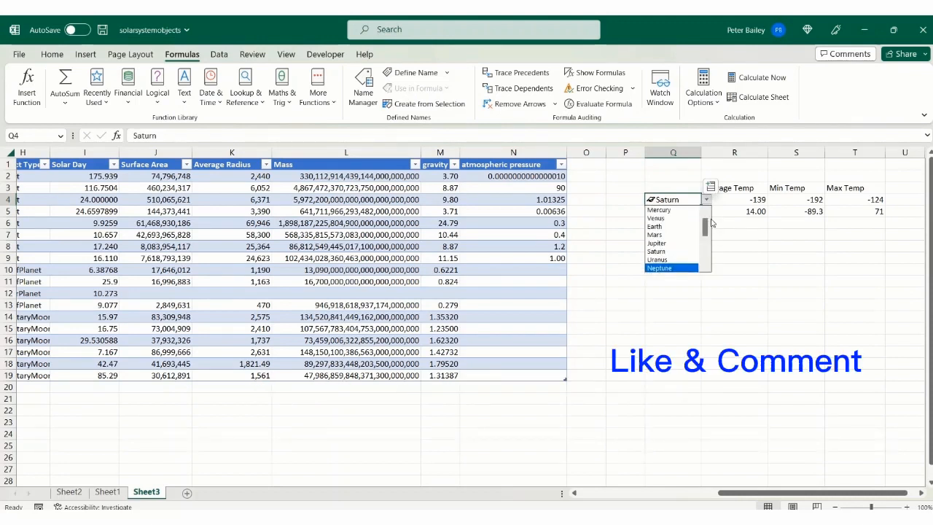
{"action": "left_click", "coordinate": [689, 226]}
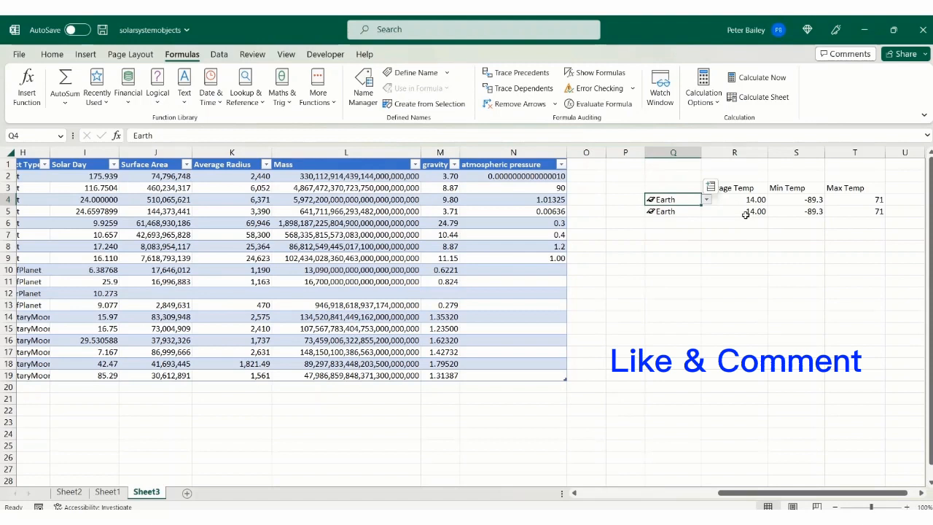
{"action": "left_click", "coordinate": [738, 210]}
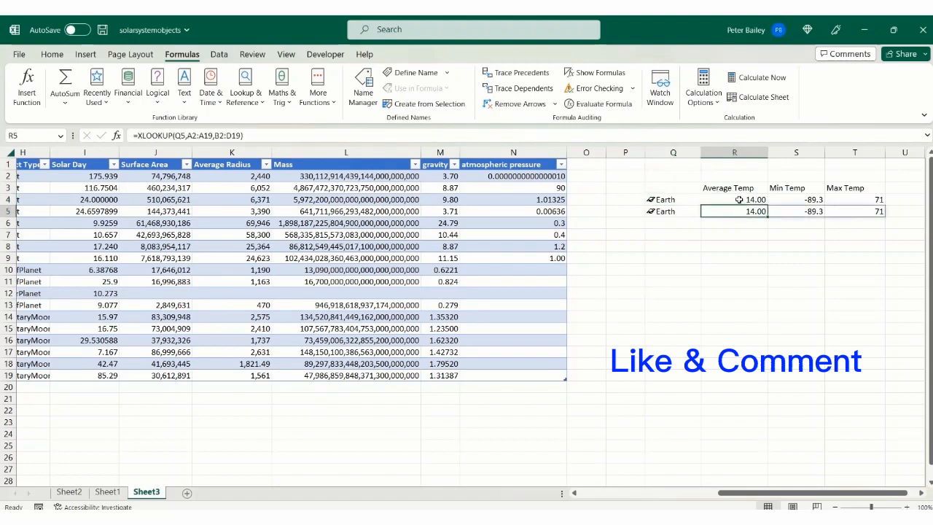
{"action": "left_click", "coordinate": [738, 199]}
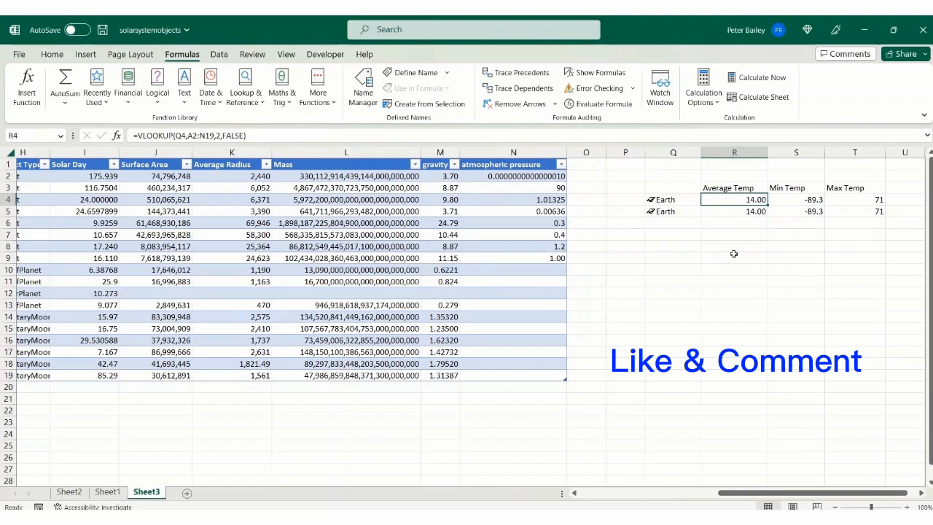